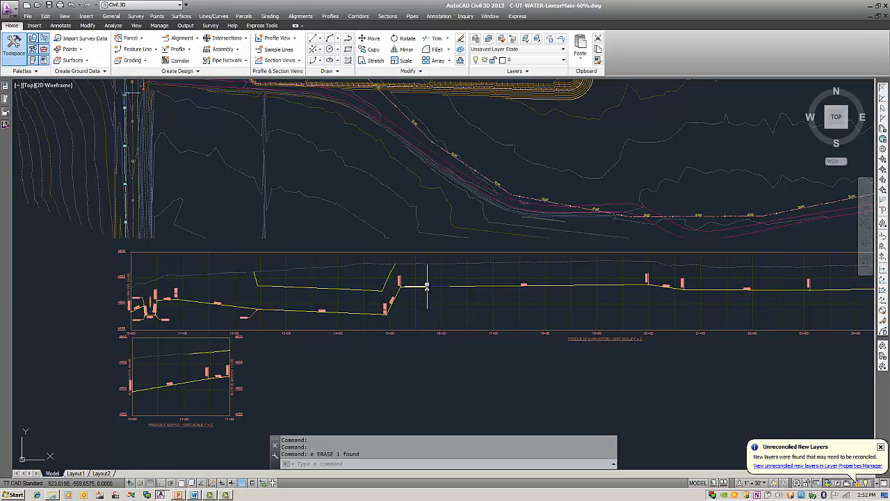
Step: Lower all PVI elevations of the FG-24" MAIN-WATER profile with an elevation change of -1
mouse_move(427, 286)
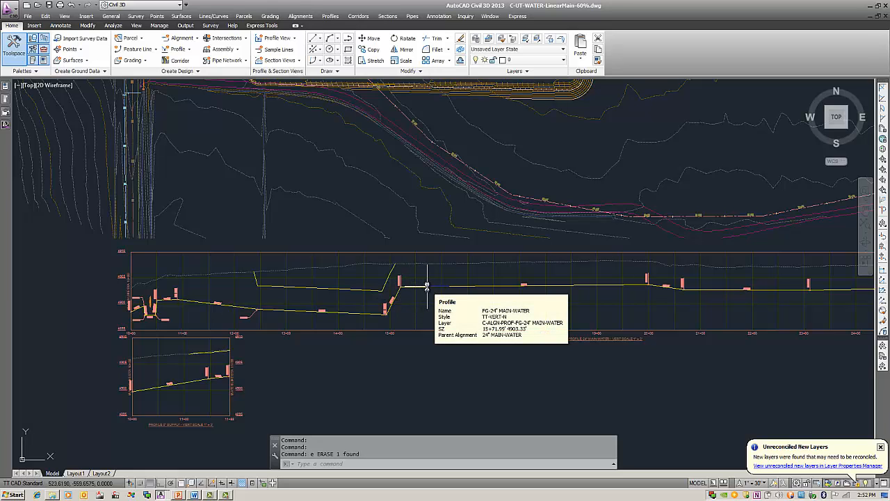
left_click(426, 286)
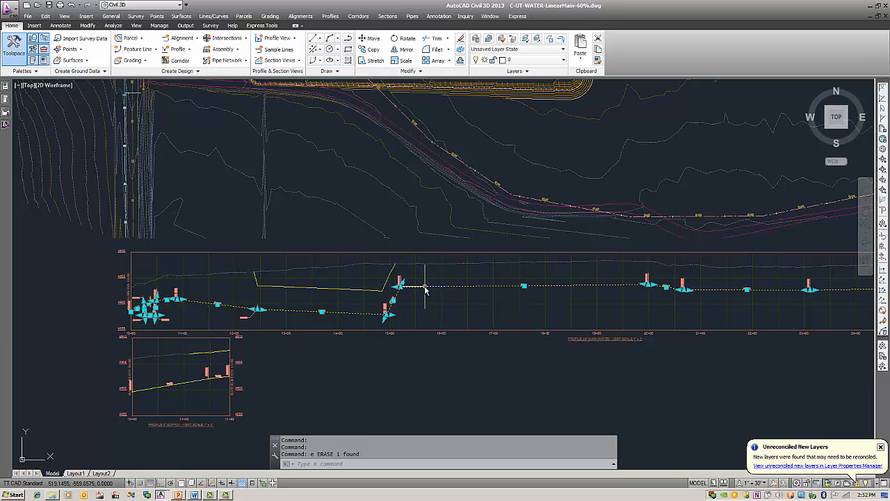
right_click(444, 230)
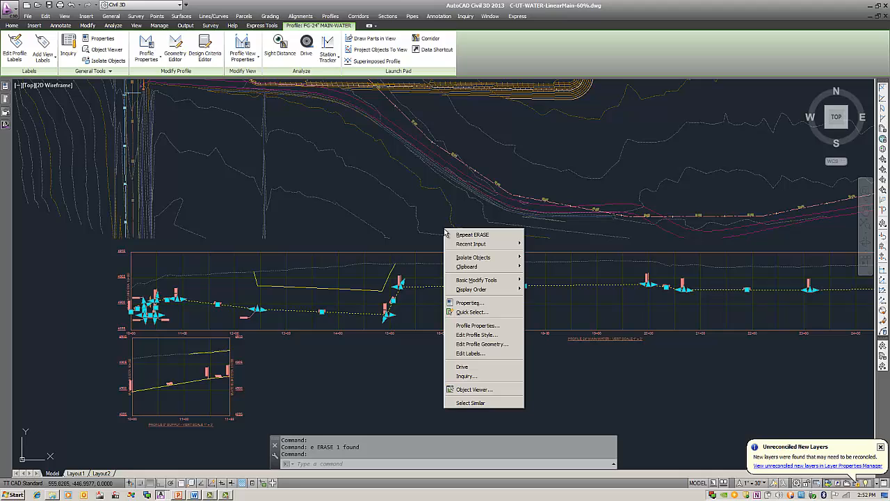
left_click(496, 344)
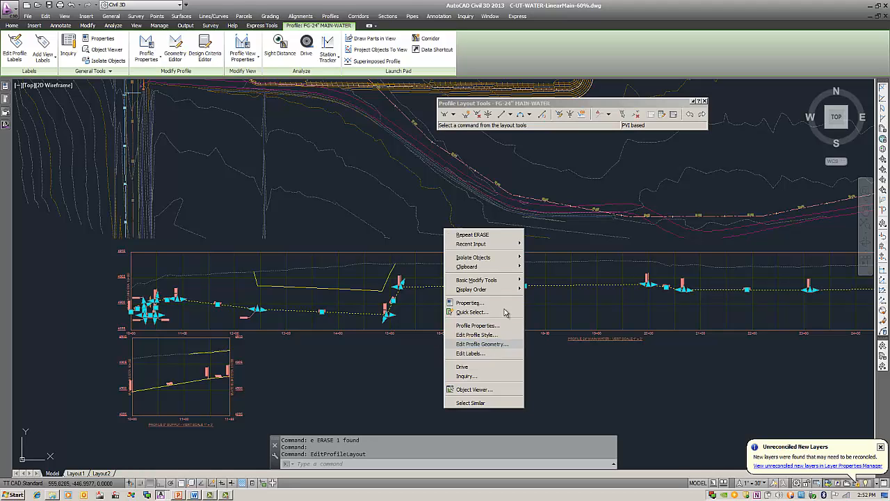
left_click(568, 113)
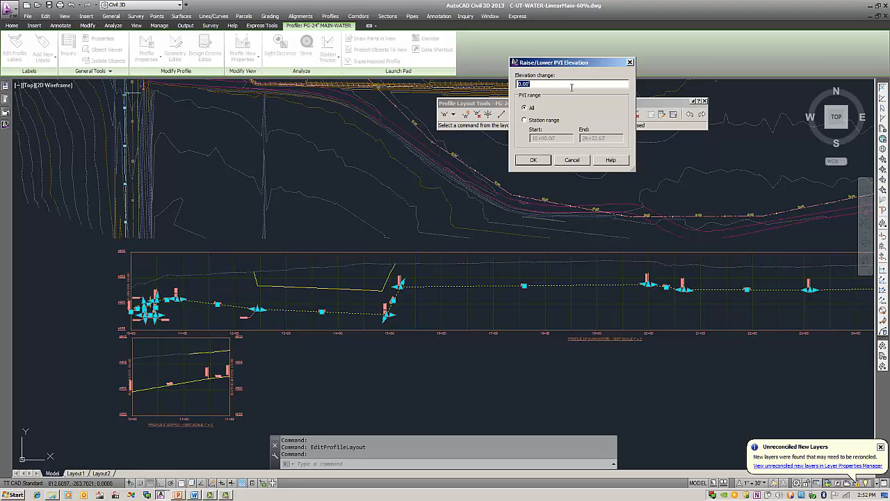
key("BackSpace")
type("-1")
key("Return")
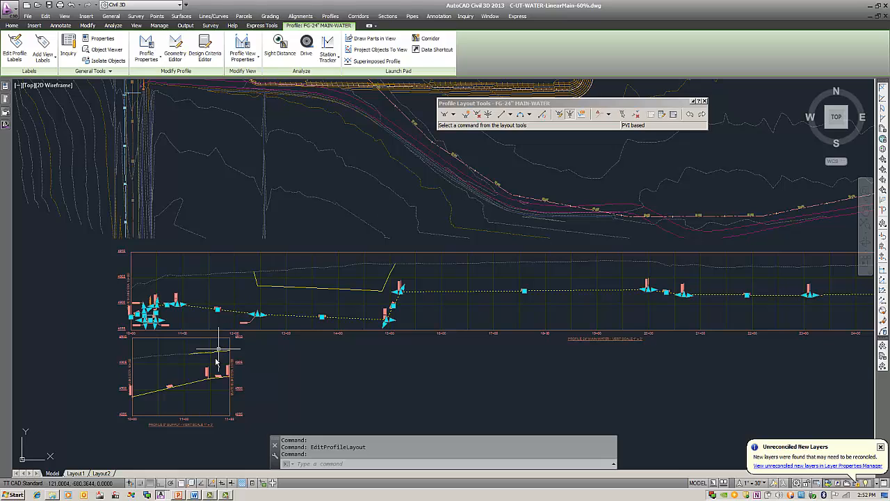
Step: Lower all PVI elevations of the FG-8" SUPPLY profile in the lower profile view and clear the selection
left_click(176, 379)
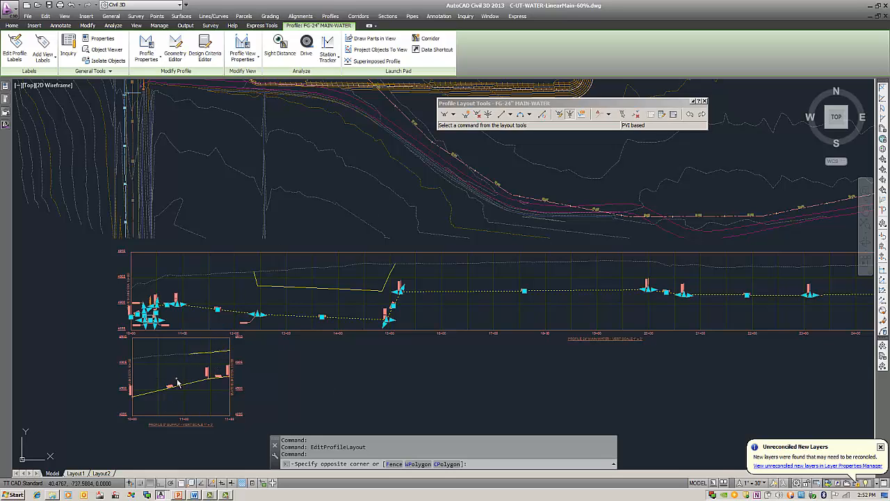
key("Escape")
left_click(196, 378)
right_click(195, 378)
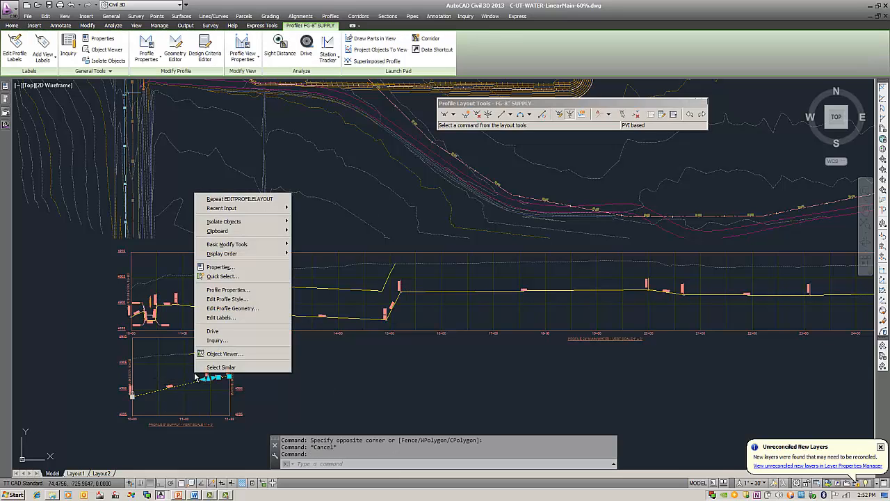
left_click(247, 315)
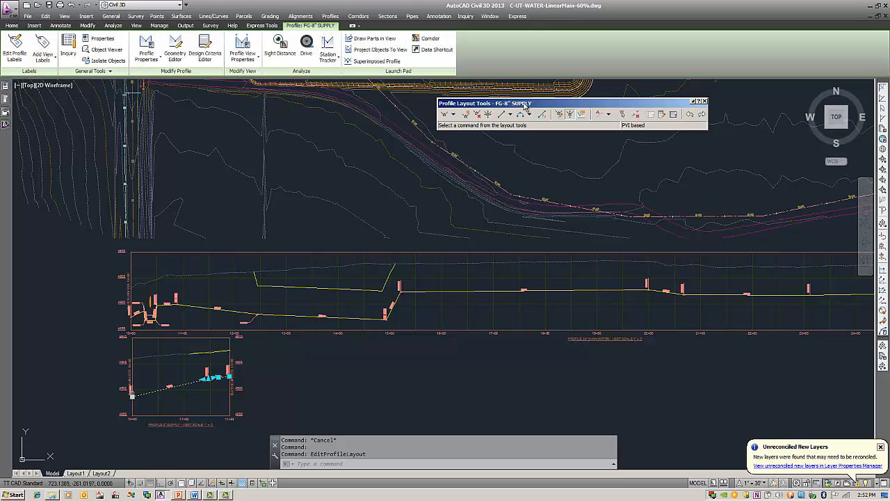
left_click(571, 115)
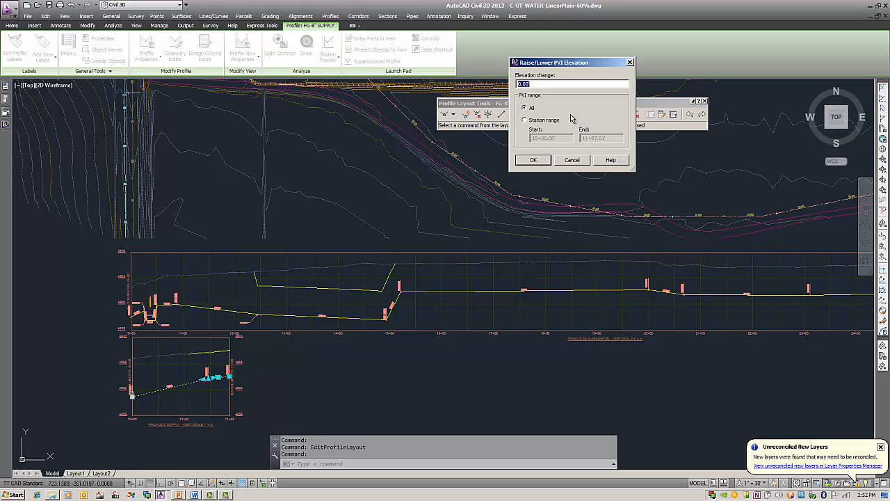
key("BackSpace")
key("Return")
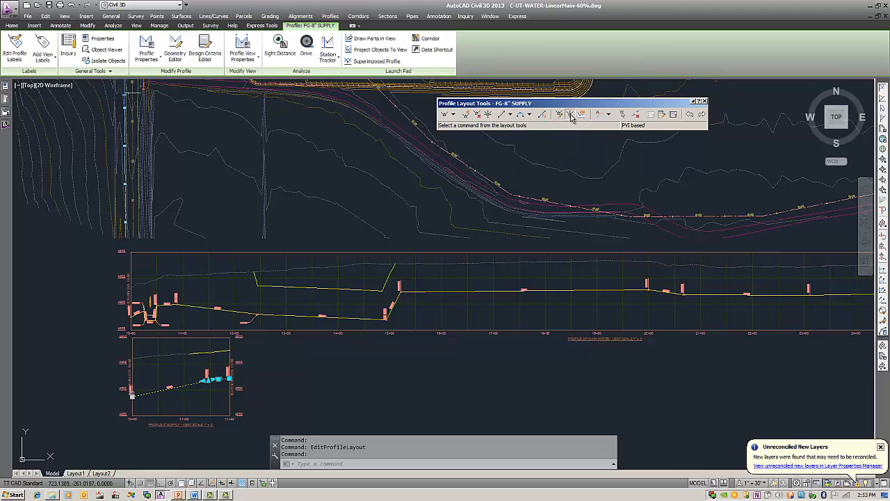
left_click(361, 358)
left_click(359, 361)
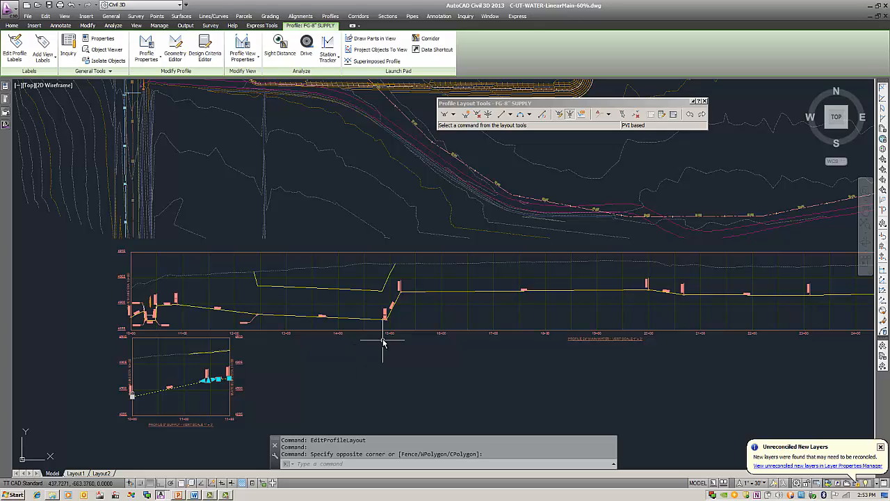
key("Escape")
Step: Create a feature line from the 24" MAIN-WATER alignment using the FG-24" MAIN-WATER profile, without a dynamic link, accepting the default vertex weeding
scroll(324, 342, "down", 2)
middle_click_drag(341, 305, 361, 338)
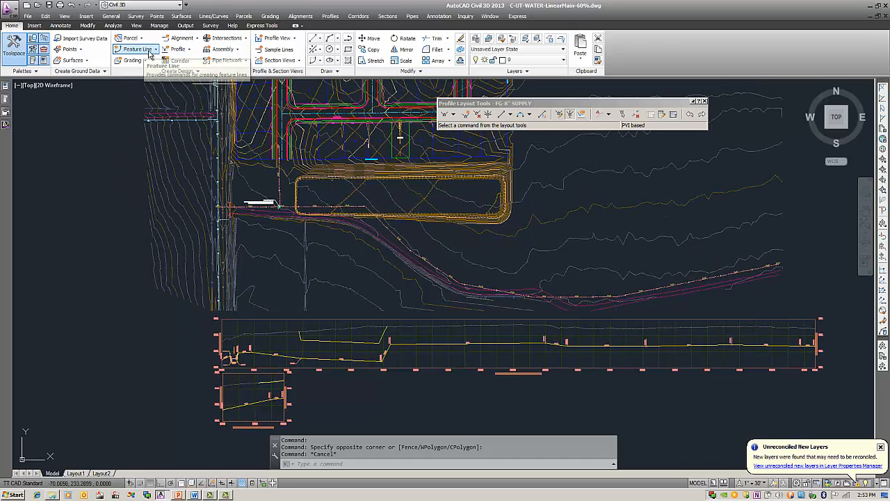
left_click(154, 53)
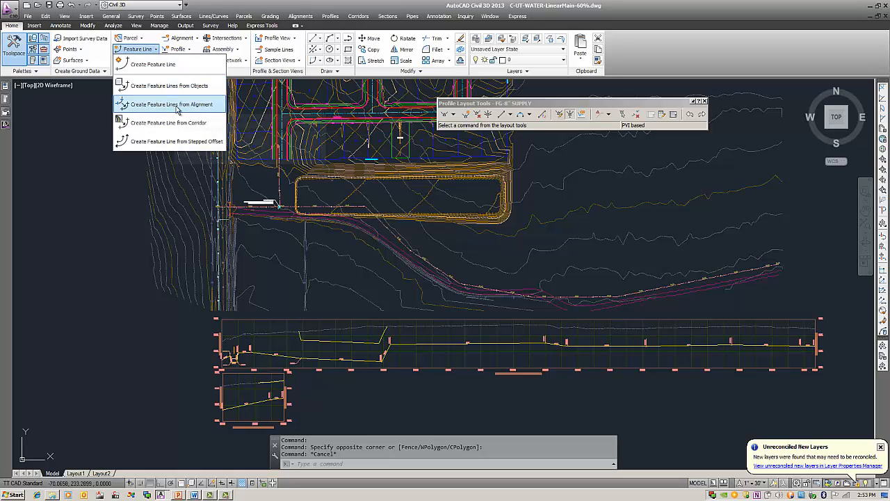
left_click(179, 106)
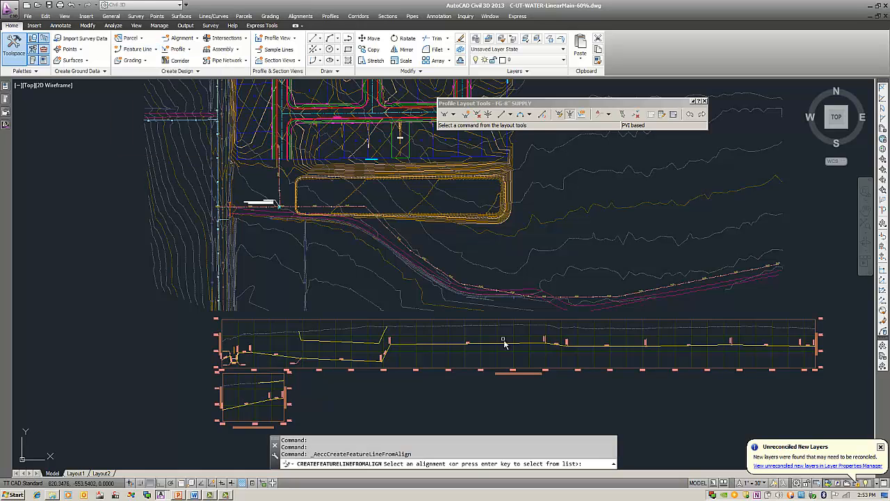
left_click(362, 209)
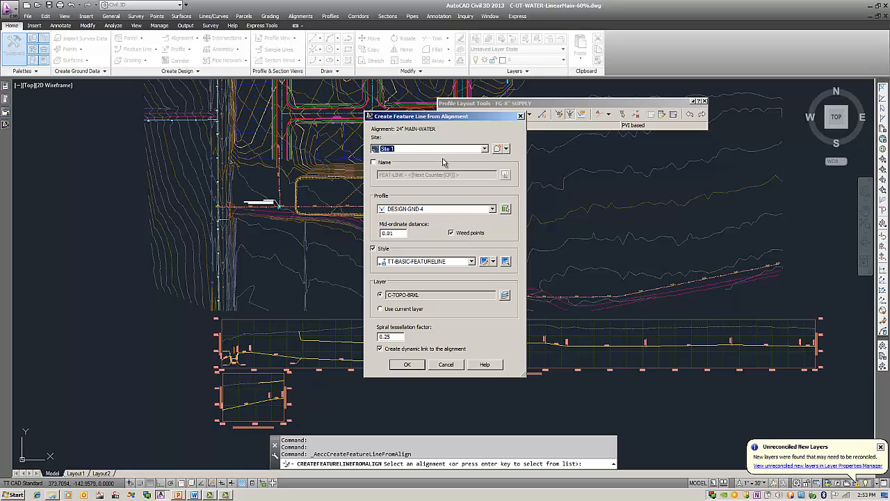
left_click(460, 212)
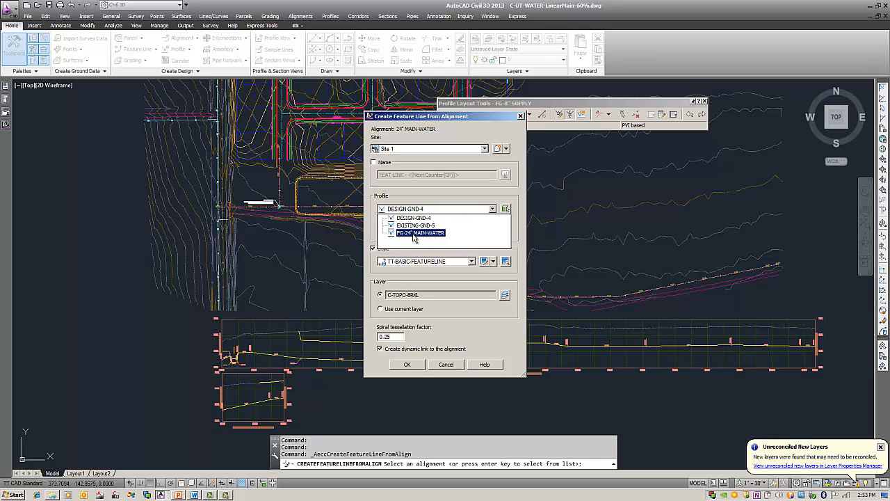
left_click(409, 235)
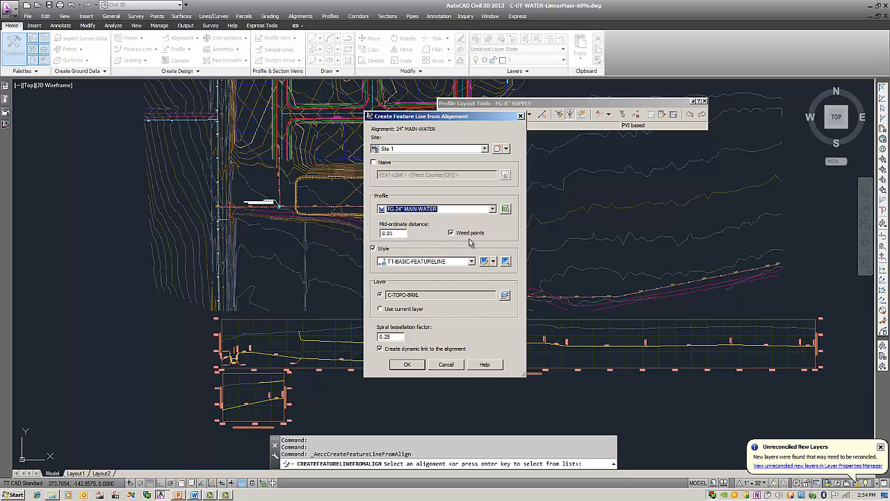
left_click(380, 350)
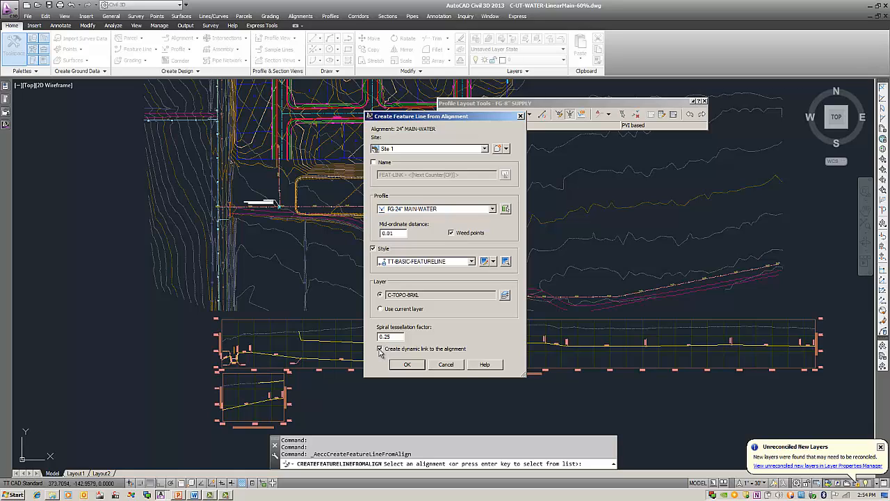
left_click(409, 365)
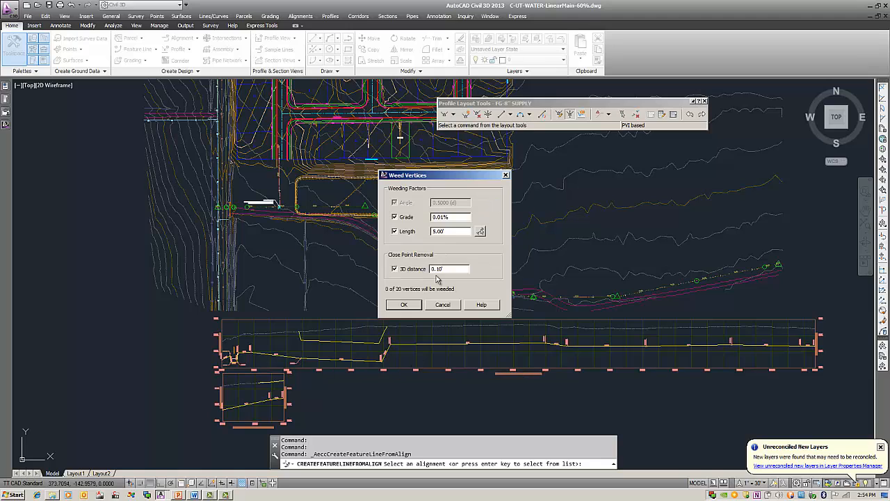
mouse_move(450, 179)
left_mouse_down()
mouse_move(639, 123)
mouse_move(632, 100)
left_mouse_up()
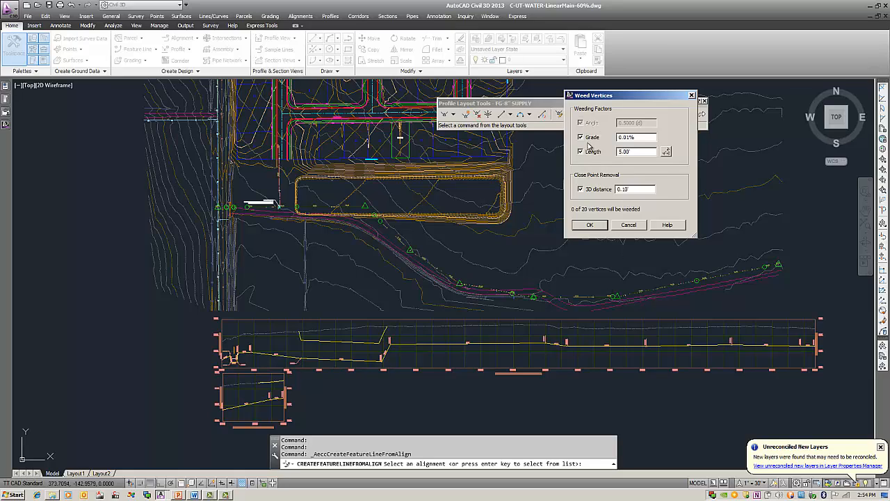
left_click(589, 225)
Step: Copy the pipe network parts list TT-PP-DL-DI-MJ-24" from the Tt-C3D-Pressure-Pipe-MJ-SSTL-2013 drawing's settings into the current drawing
scroll(446, 240, "up", 5)
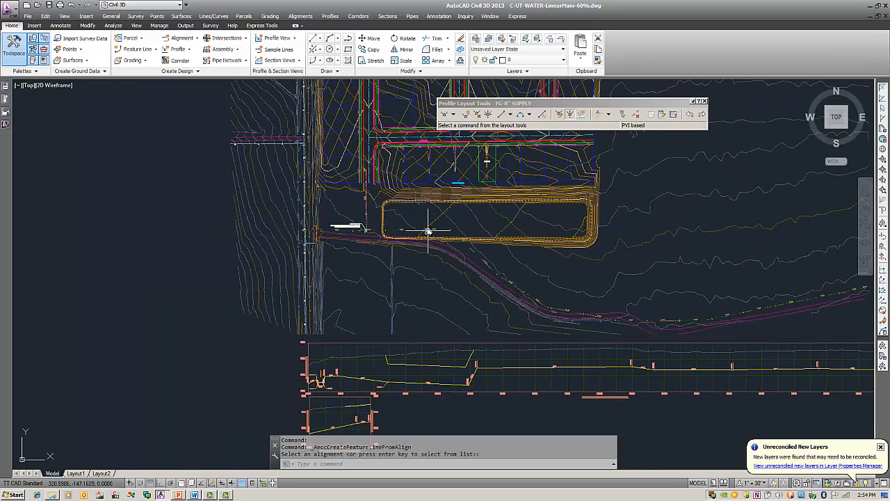
mouse_move(448, 233)
middle_mouse_down()
mouse_move(467, 246)
mouse_move(606, 269)
middle_mouse_up()
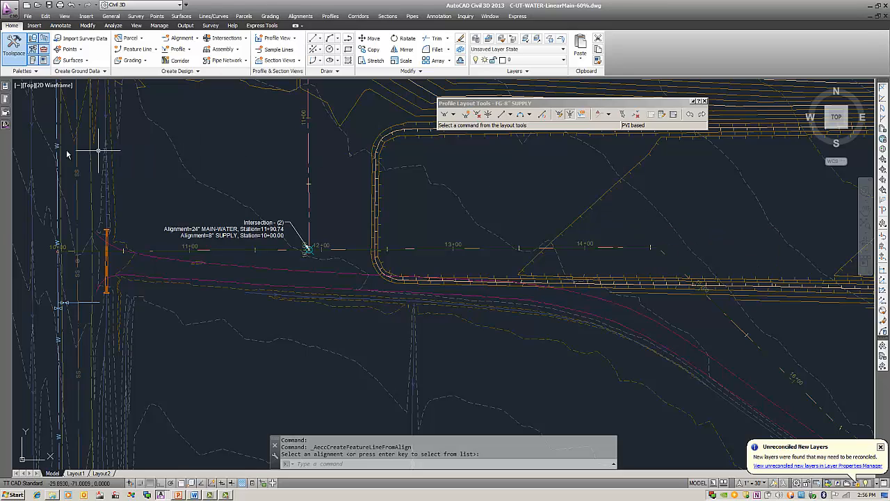
left_click(5, 127)
left_click(106, 212)
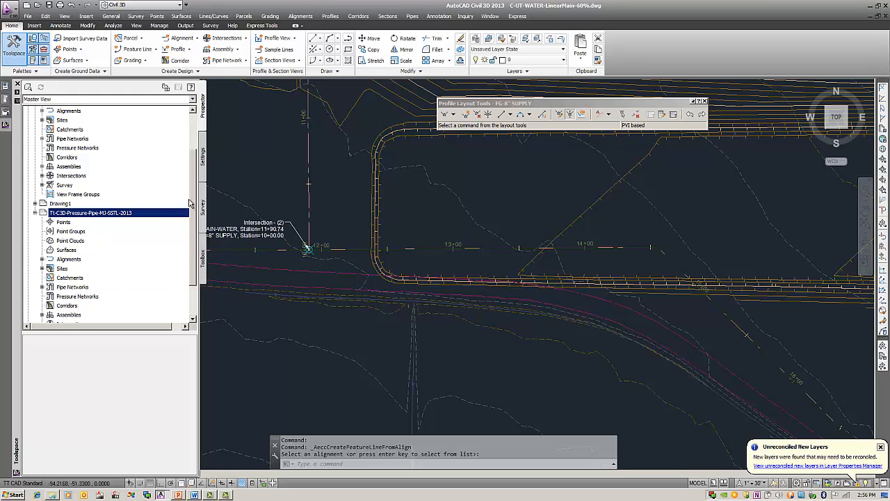
scroll(188, 209, "down", 2)
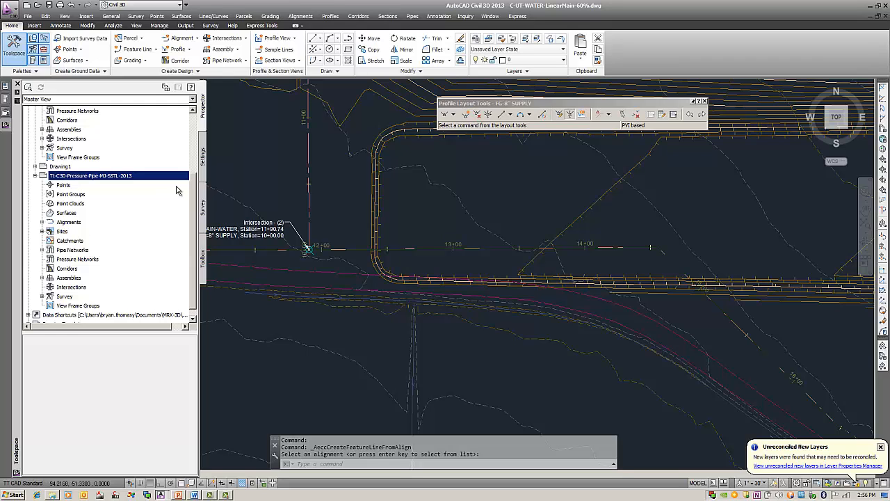
left_click(203, 160)
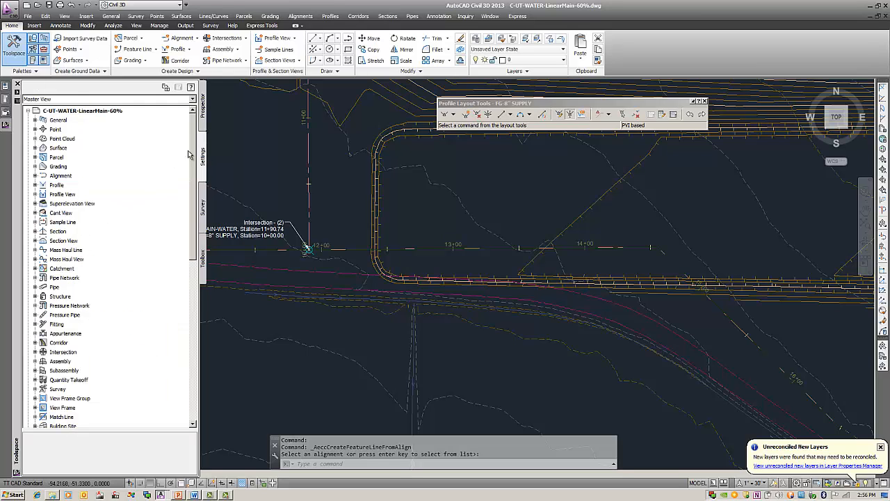
left_click_drag(195, 159, 192, 291)
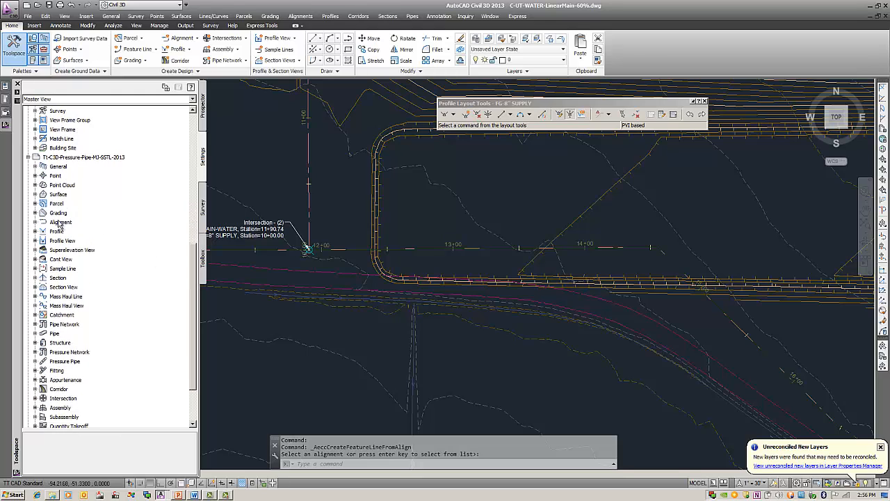
left_click(36, 325)
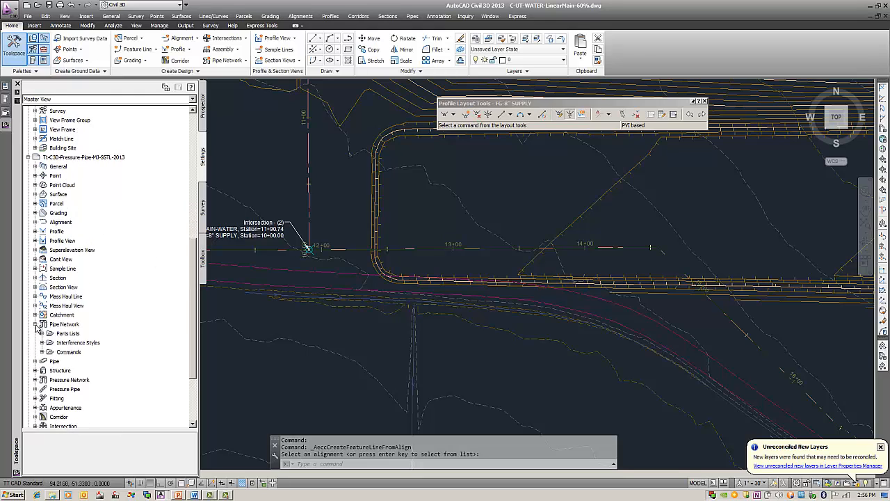
left_click(42, 334)
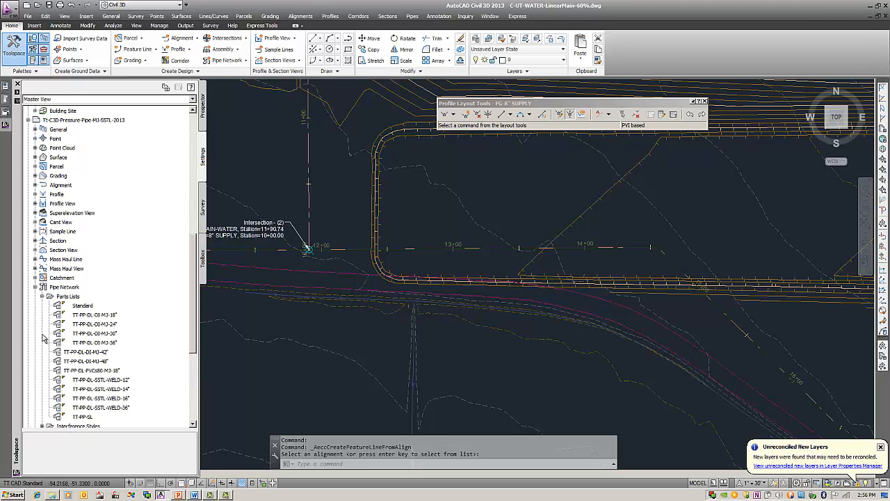
left_click(98, 325)
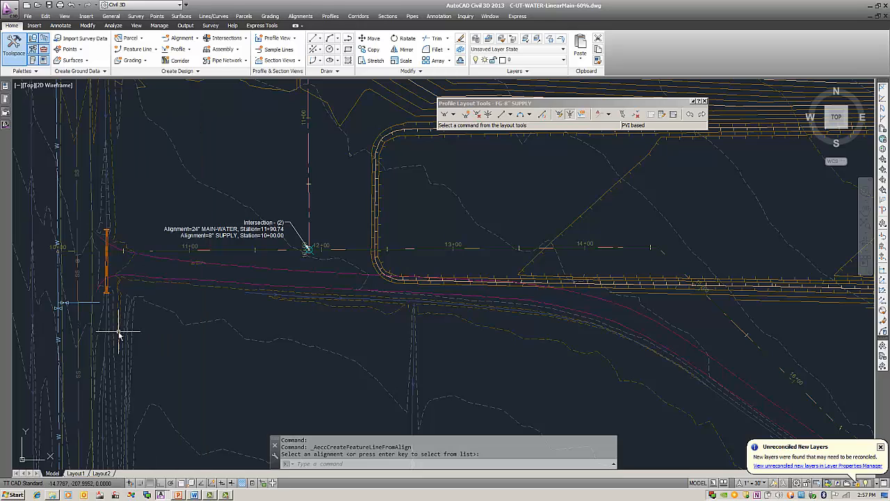
mouse_move(7, 126)
left_click_drag(85, 324, 309, 321)
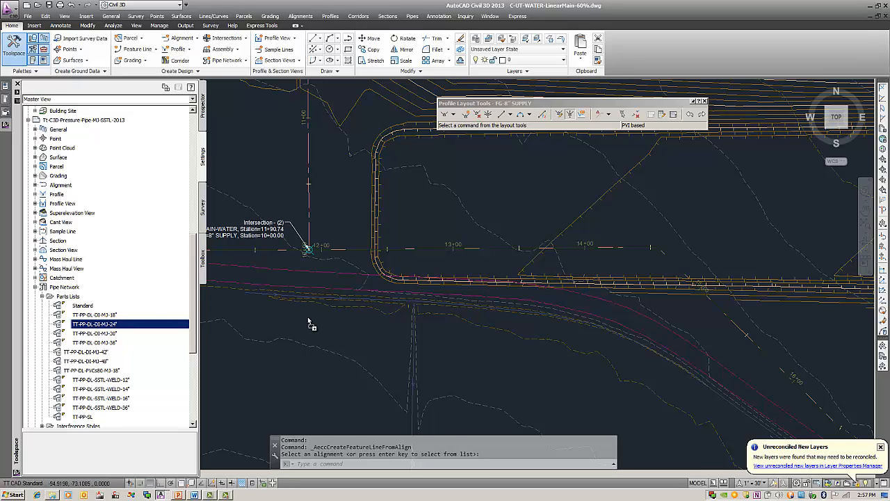
left_click_drag(308, 320, 308, 317)
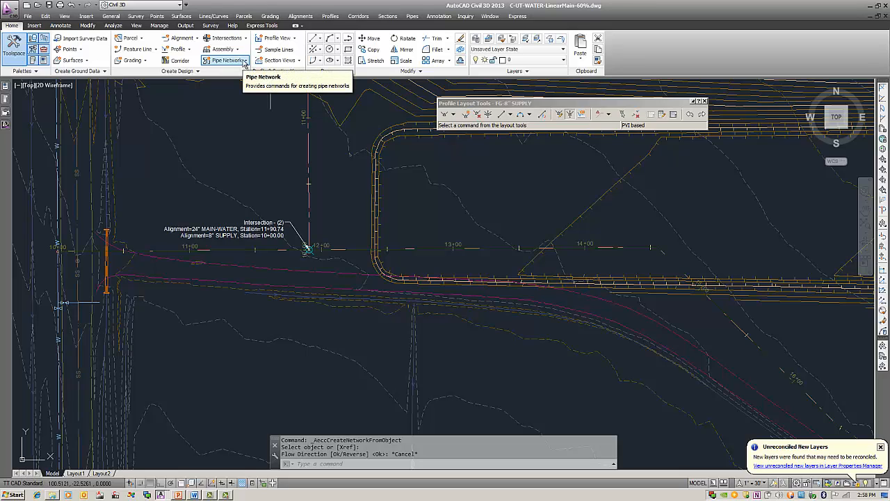
Step: Start a pipe network from the 24" main feature line, accepting the flow direction, and name the network 24"Main
left_click(245, 61)
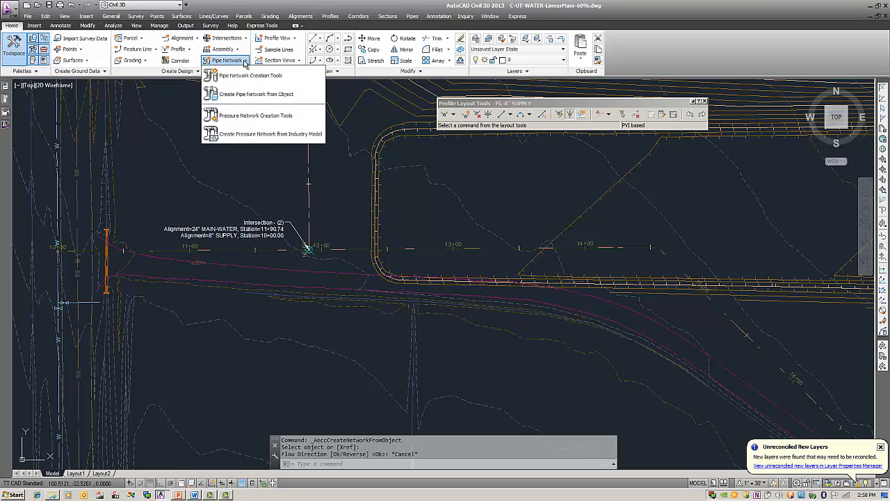
left_click(262, 95)
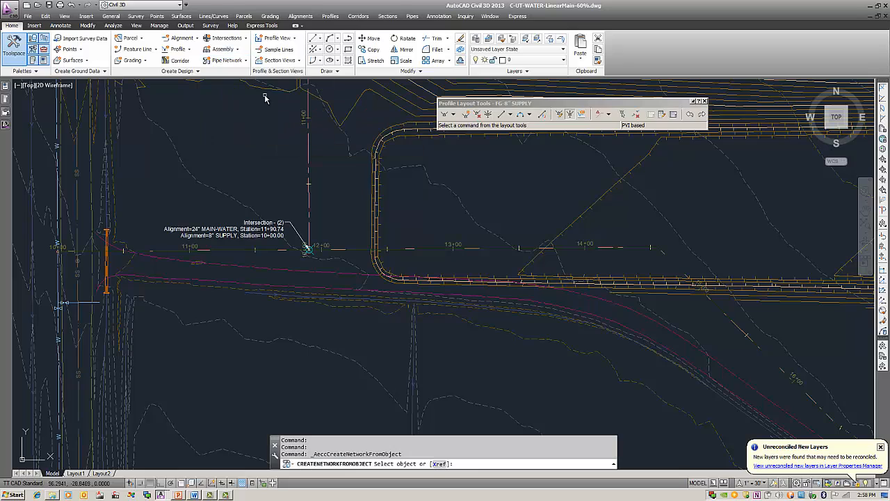
left_click(361, 251)
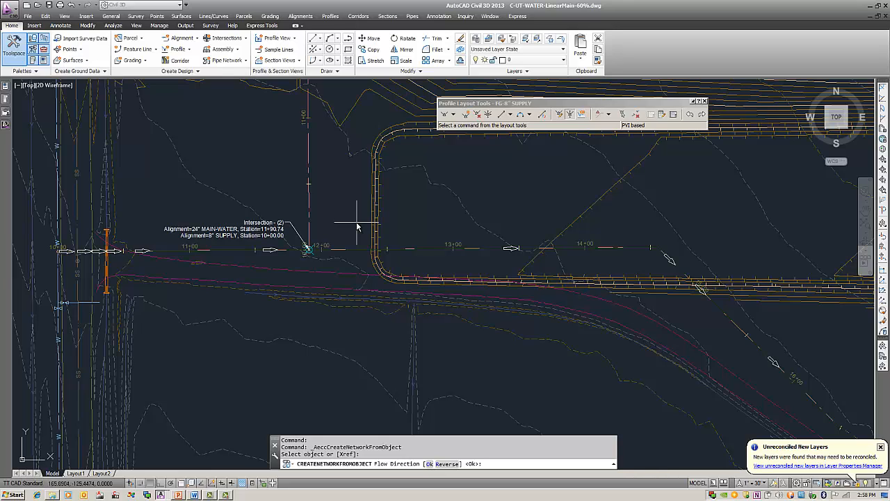
key("Return")
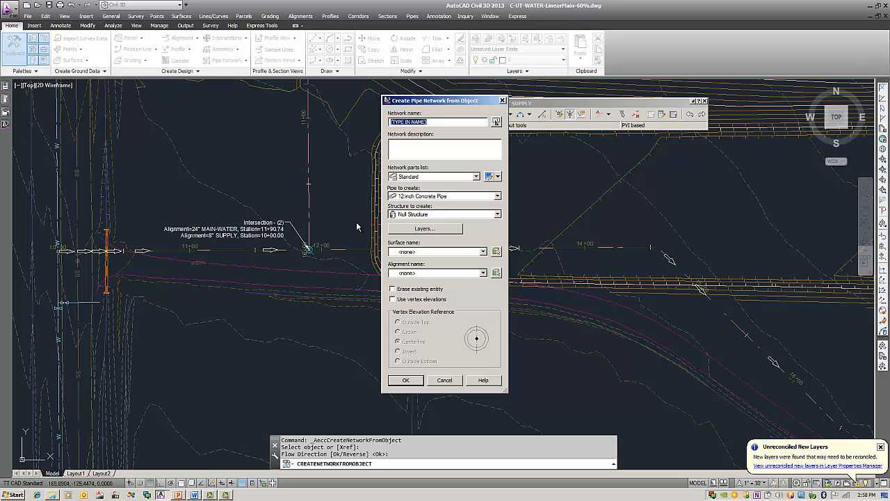
type("24\"Main")
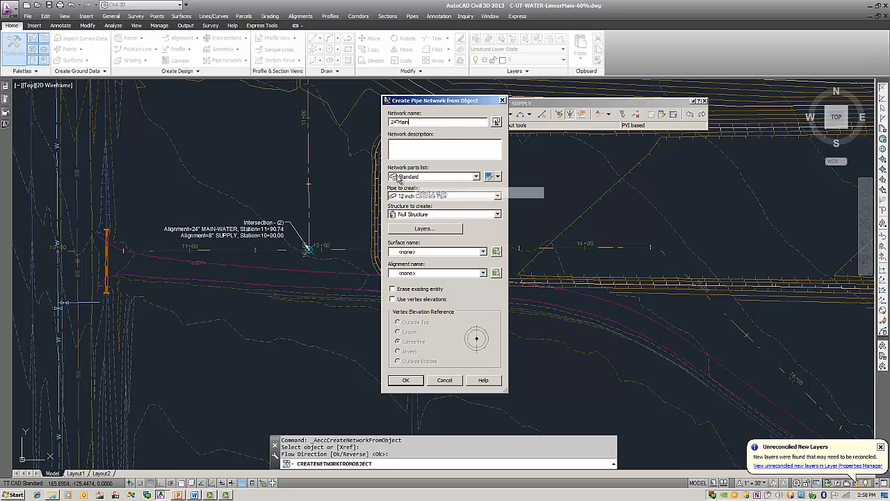
Step: Set the network's parts list to TT-PP-DL-DI-MJ-24", the pipe to 24 inch Ductile Iron Pipe and the structure to 24"-DEF
left_click(447, 181)
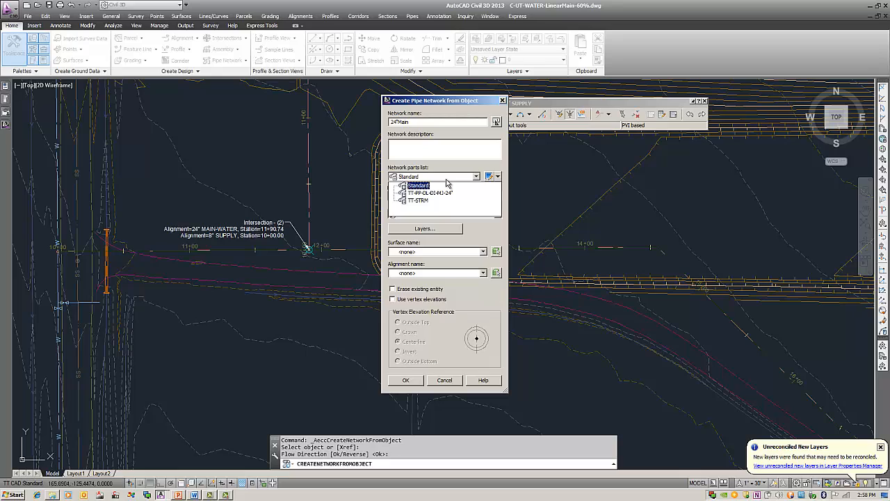
left_click(427, 192)
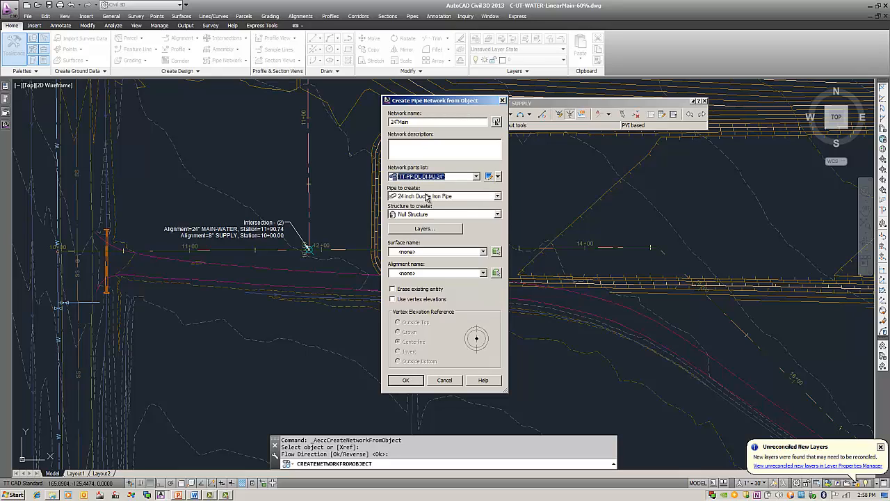
left_click(475, 197)
left_click(475, 197)
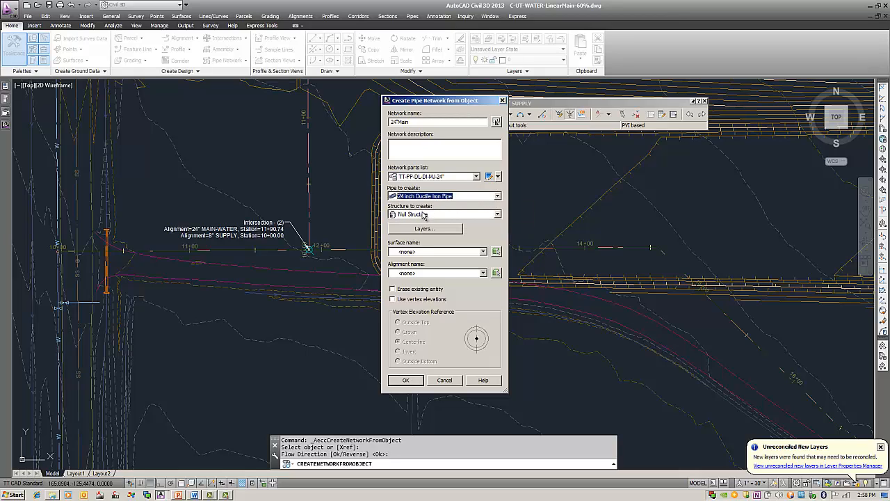
left_click(458, 219)
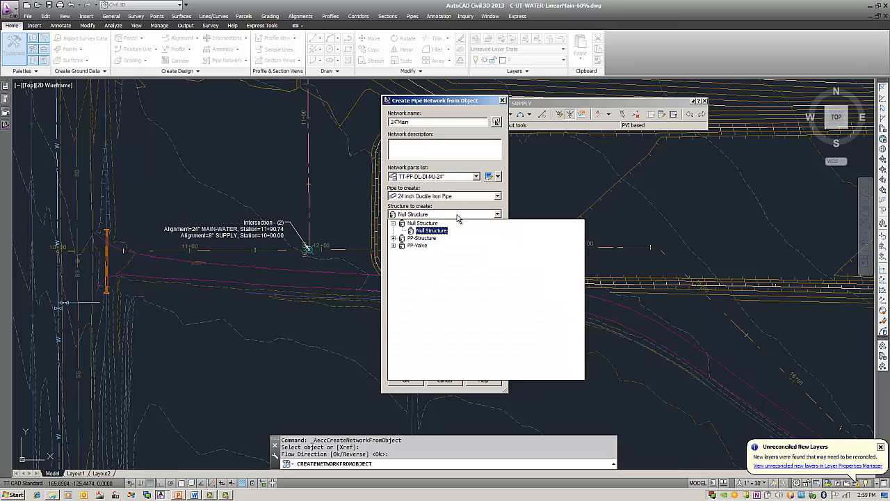
left_click(393, 239)
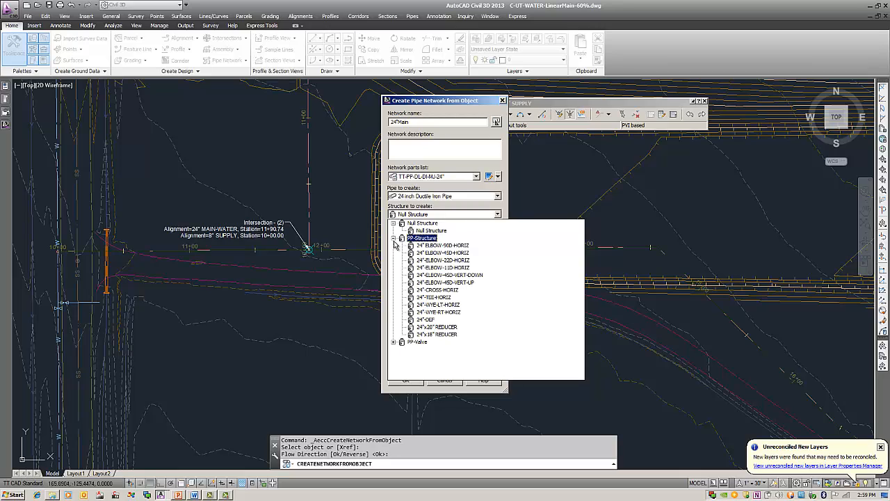
left_click(394, 342)
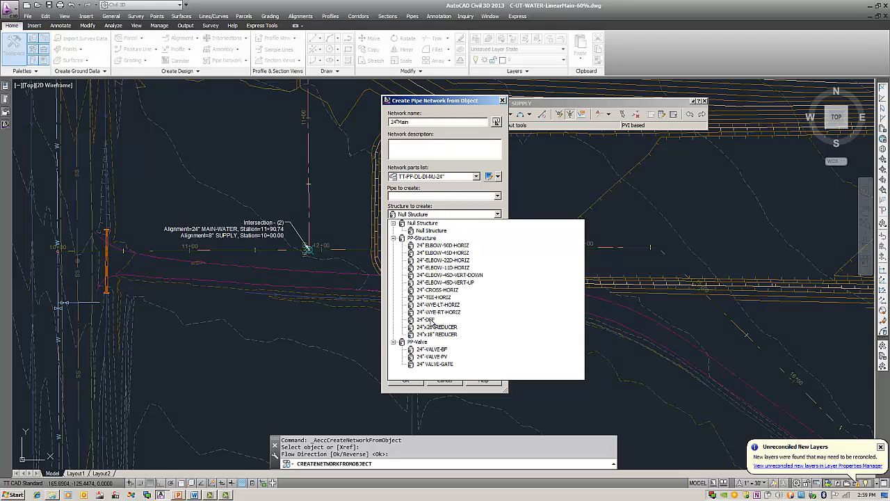
left_click(430, 320)
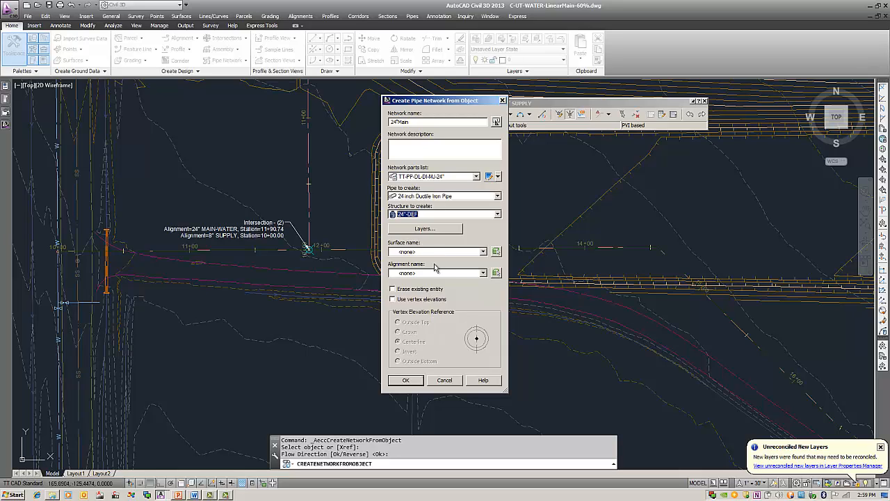
Step: Create the pipe network with the existing entity erased and vertex elevations used, referenced to the centerline
left_click(404, 291)
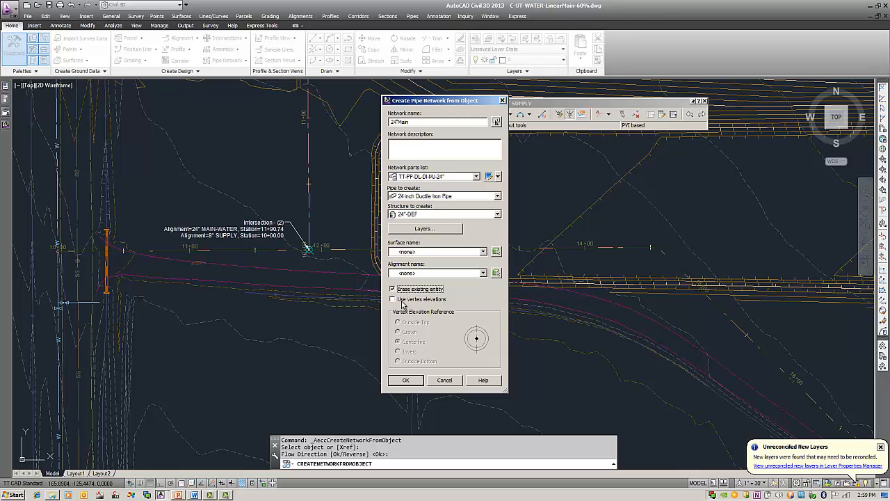
left_click(402, 300)
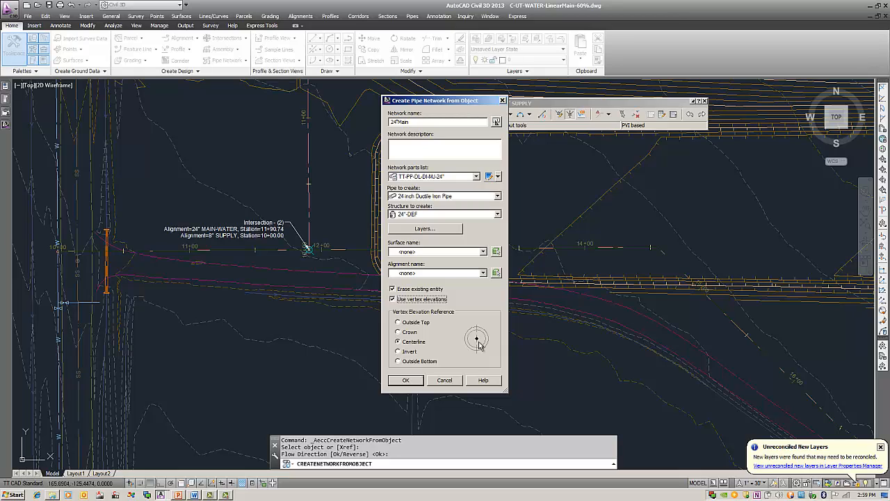
left_click(407, 380)
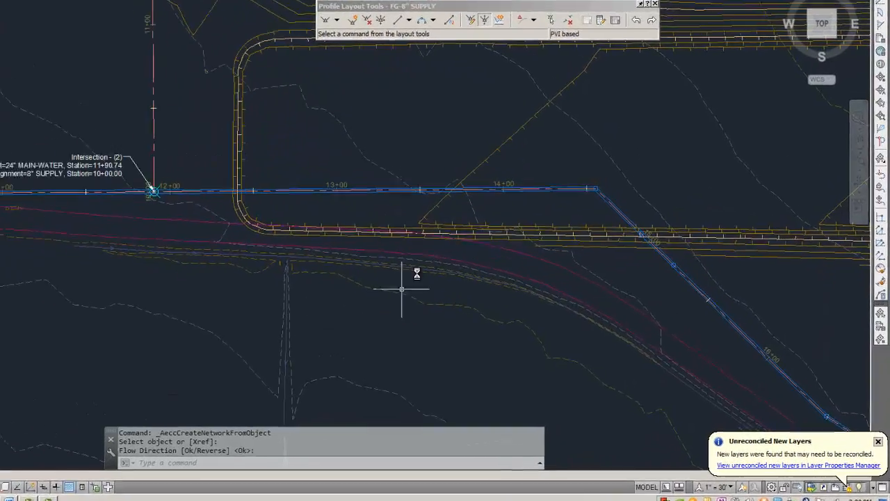
Step: Swap the default structure at the main's bend past station 14+00 for the 24" ELBOW-45D-HORIZ part
middle_click_drag(462, 182, 320, 201)
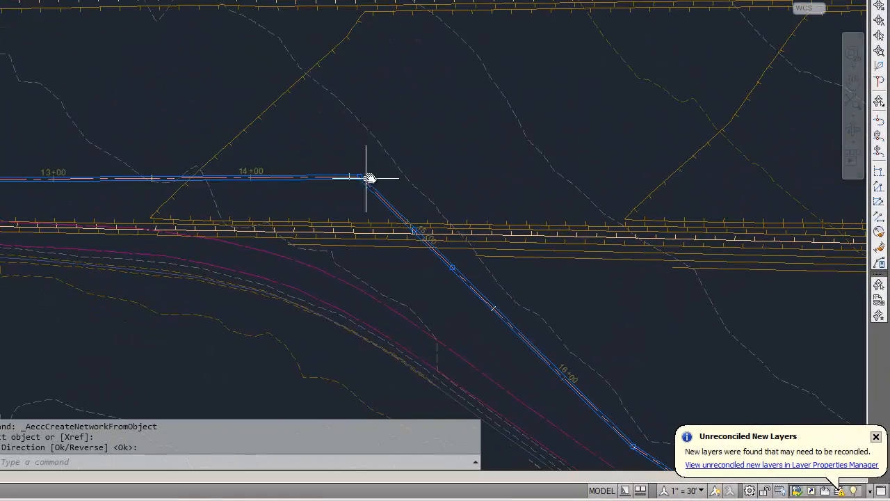
scroll(370, 179, "up", 3)
scroll(357, 185, "up", 2)
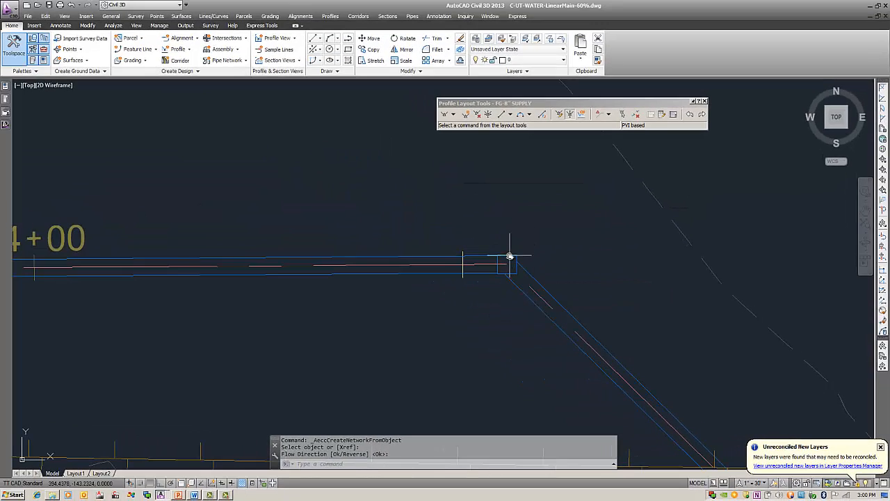
key("Return")
right_click(531, 220)
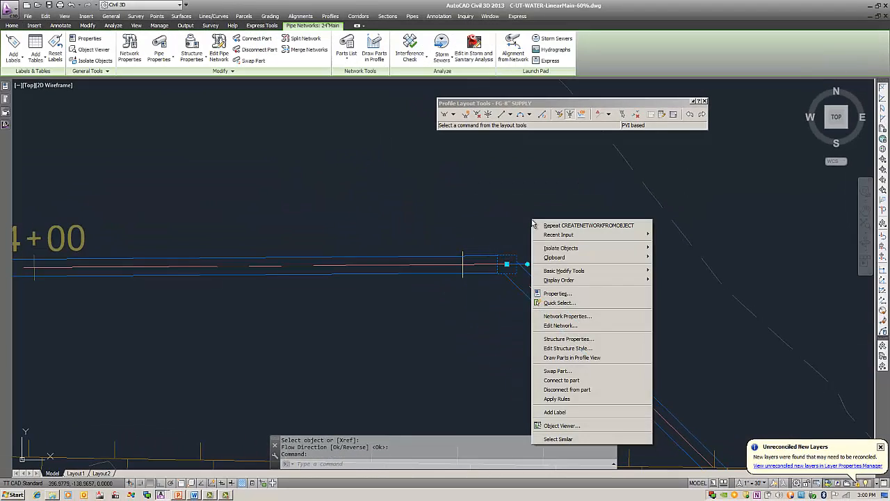
left_click(576, 373)
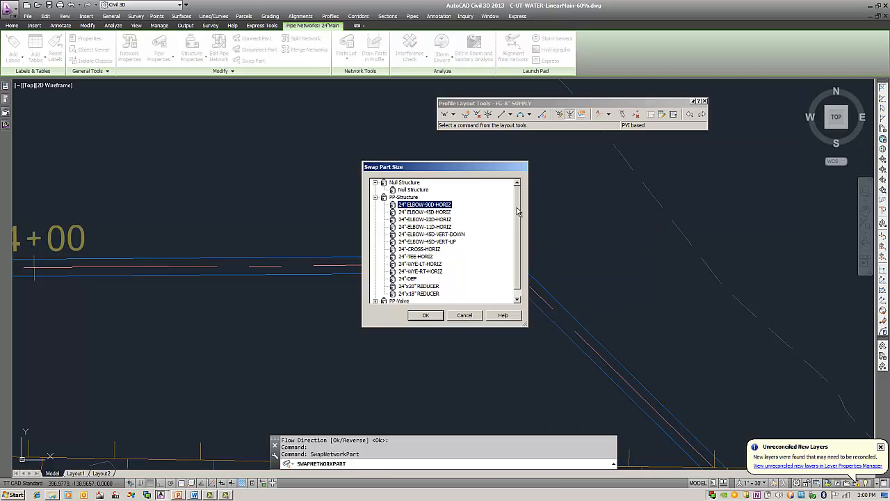
left_click_drag(519, 214, 518, 225)
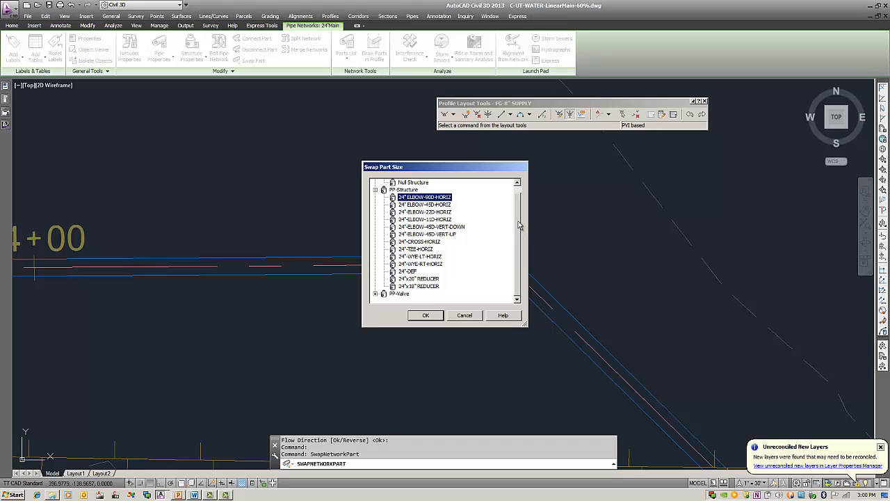
left_click(430, 204)
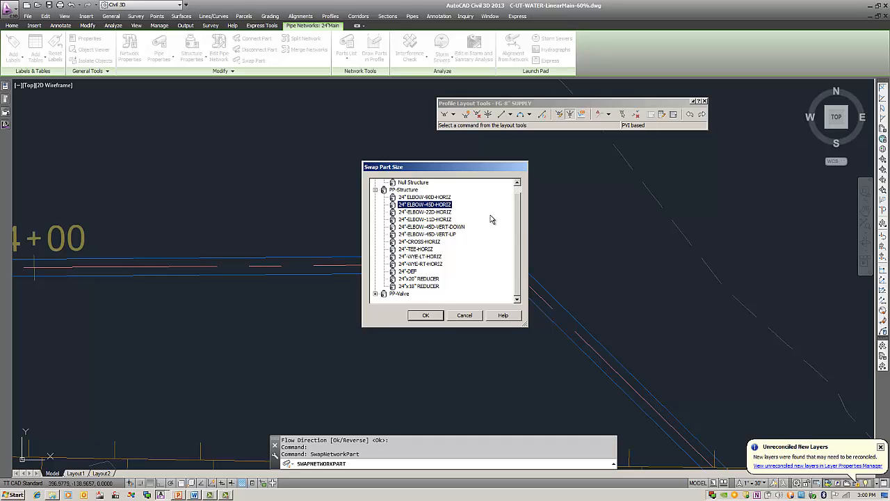
left_click(426, 315)
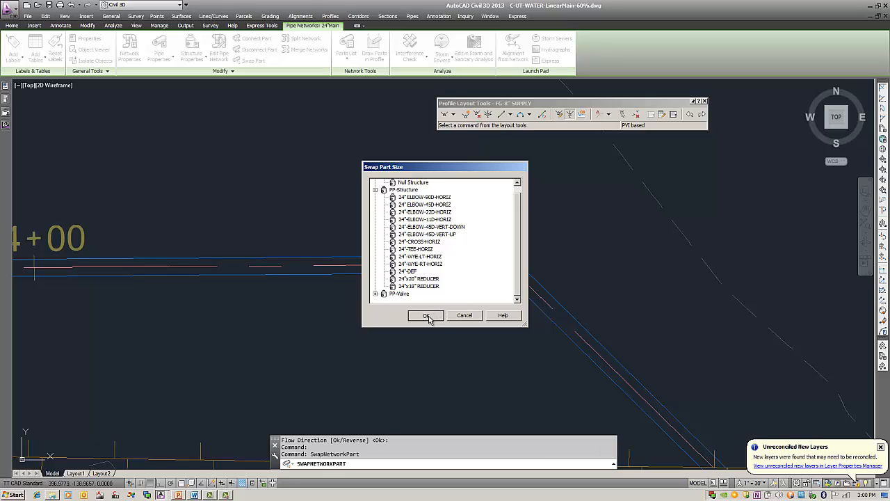
Step: Rotate the 45-degree elbow to line up with both pipes, using a Nearest snap on the diagonal pipe's centerline, and clear the selection
scroll(513, 259, "up", 4)
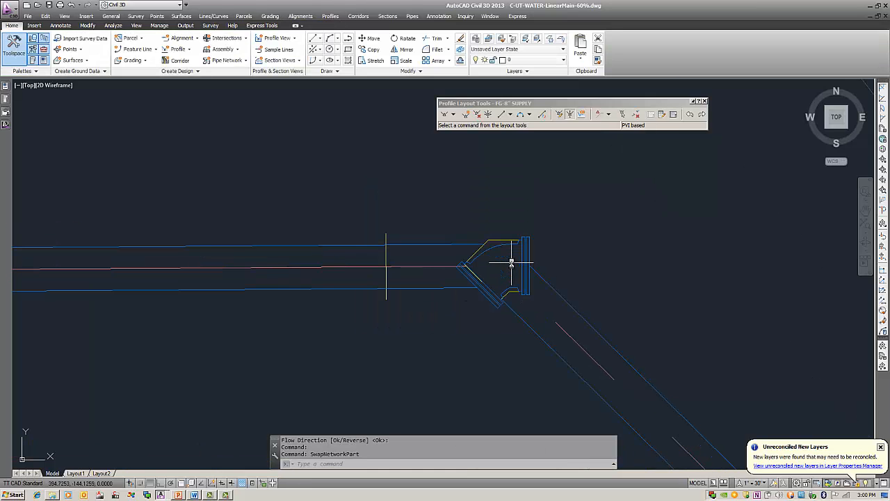
scroll(512, 262, "up", 2)
middle_click_drag(526, 272, 469, 248)
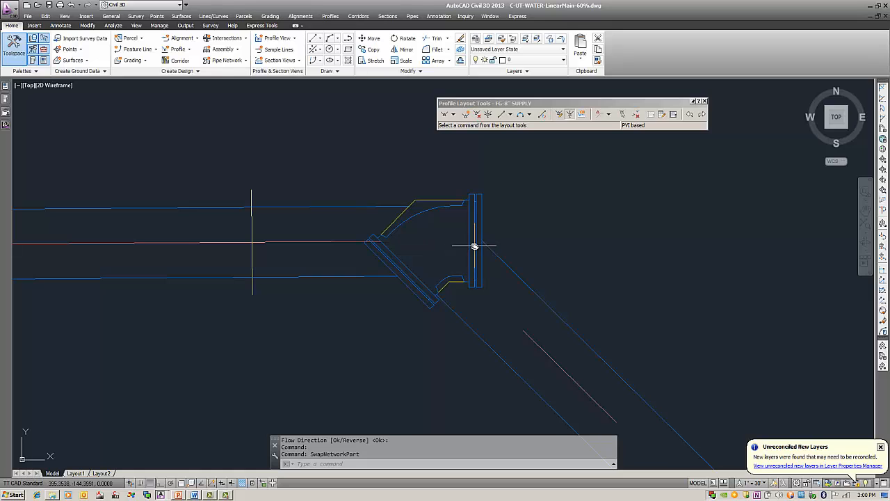
left_click(449, 201)
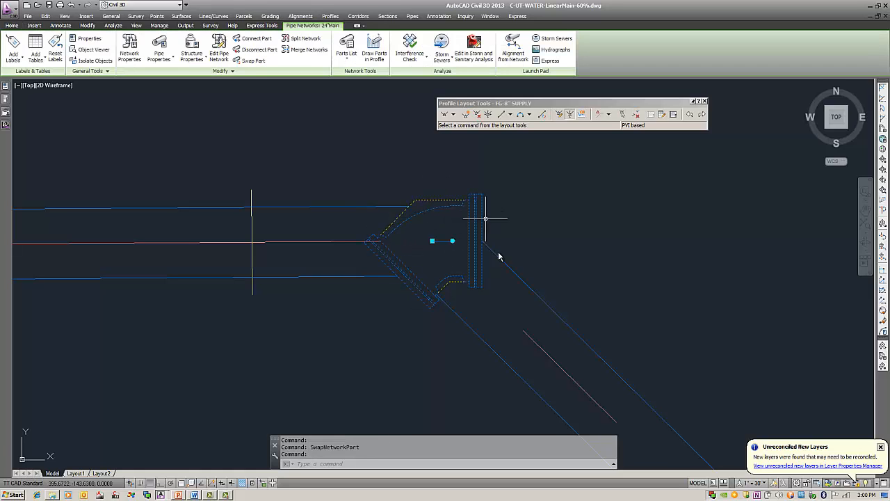
left_click(452, 241)
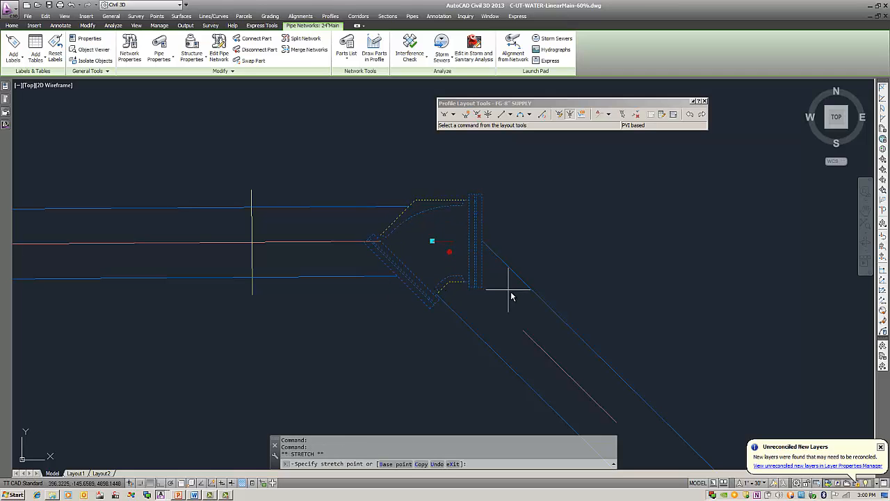
right_click(549, 339, "shift")
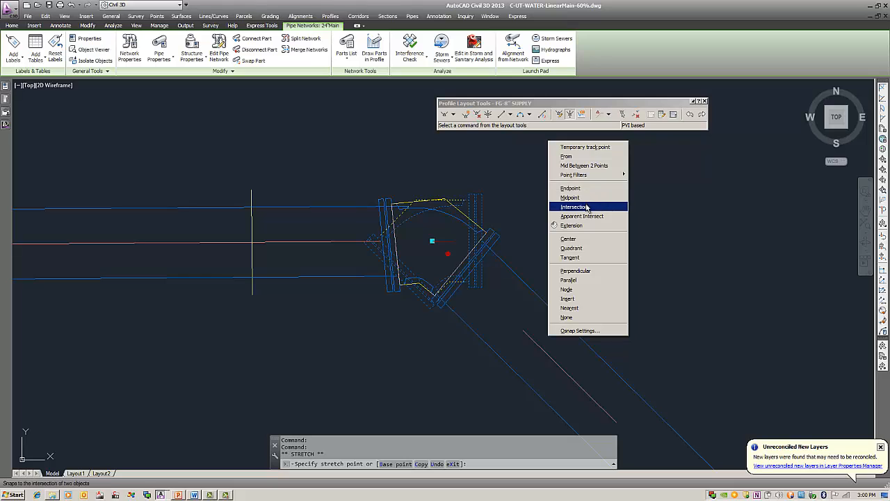
left_click(583, 308)
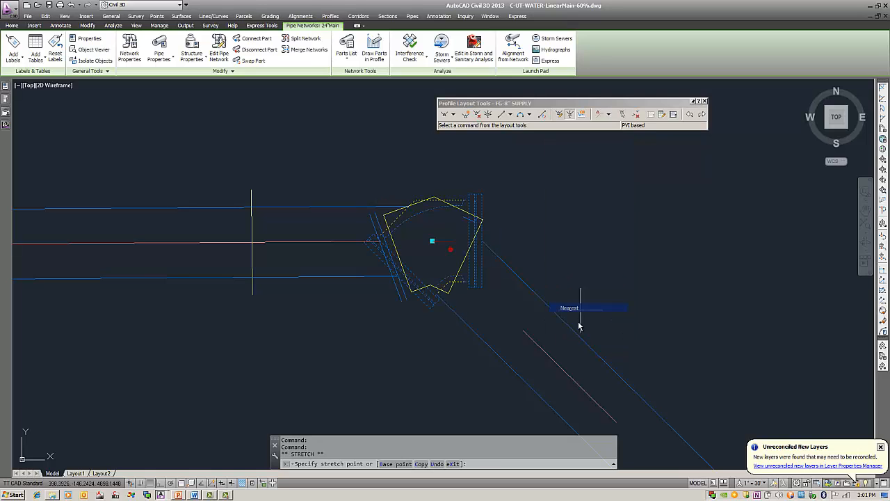
left_click(557, 360)
key("Escape")
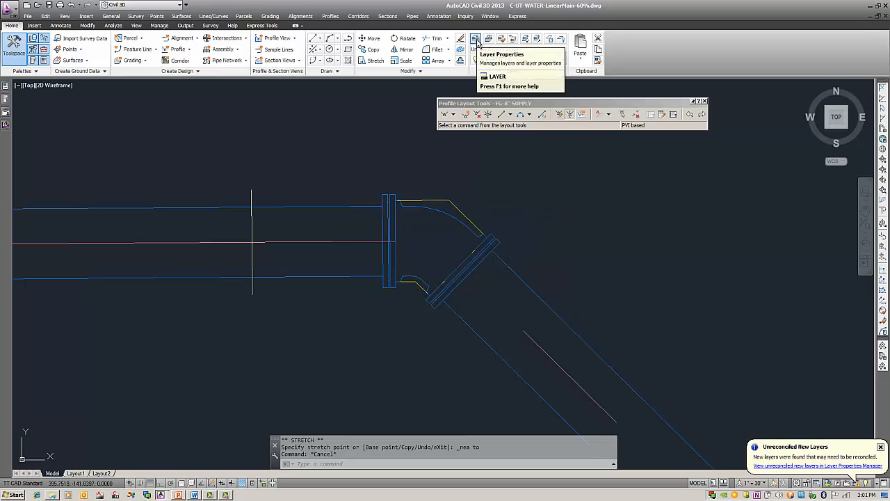
Step: Freeze the C-OBJ-WIPEOUT layer to hide the wipeout outlines around the elbow
left_click(476, 39)
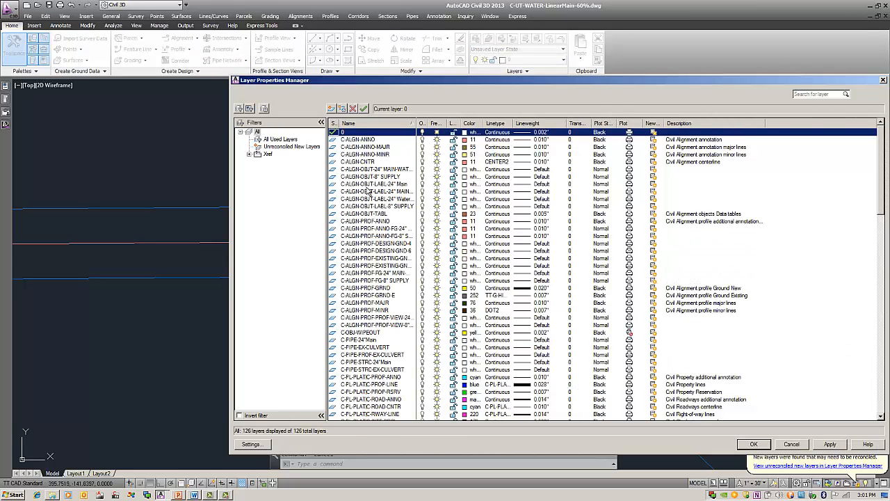
left_click(372, 171)
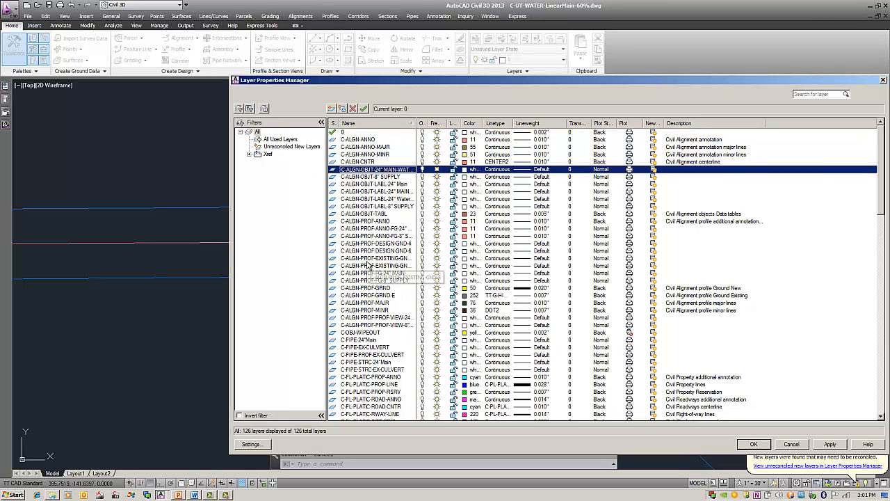
left_click(364, 332)
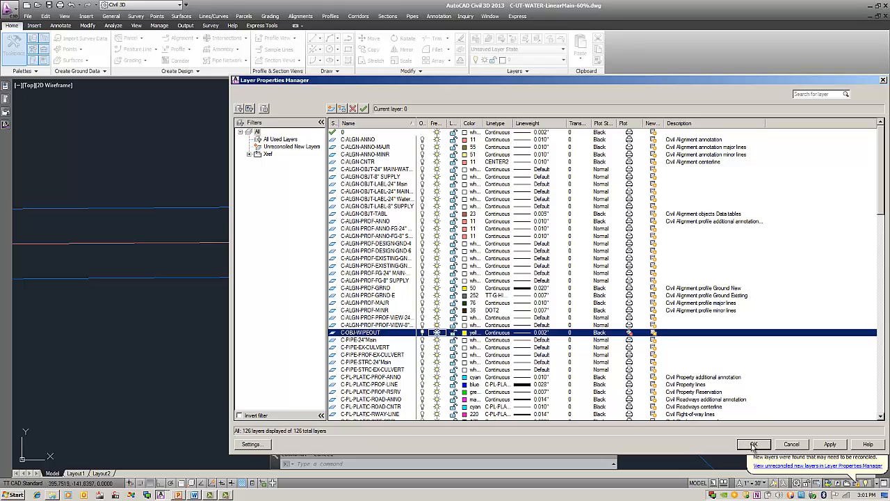
left_click(751, 444)
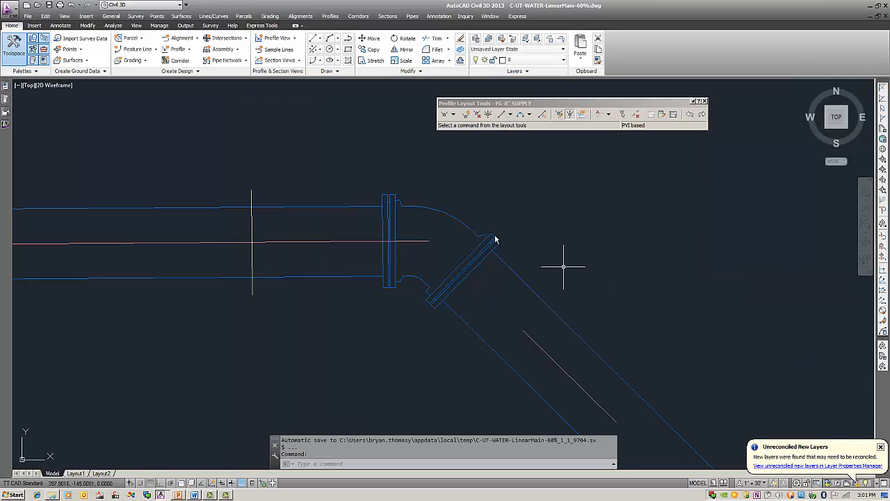
mouse_move(329, 149)
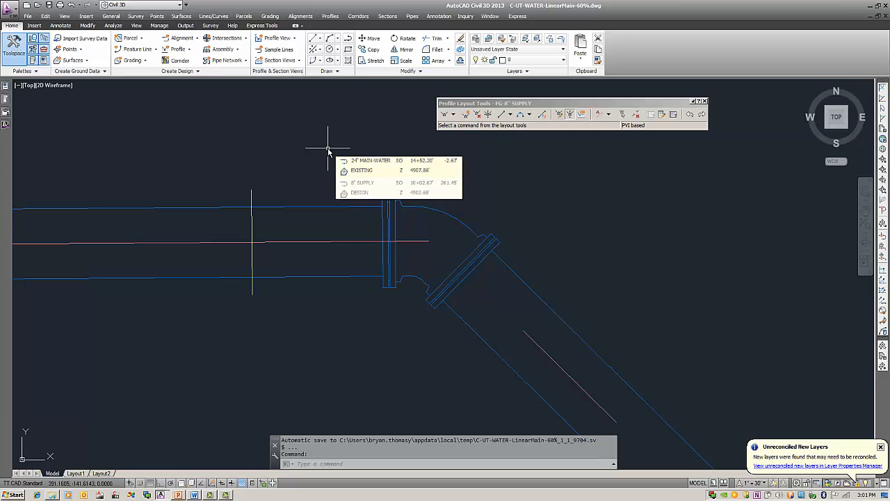
scroll(325, 179, "down", 6)
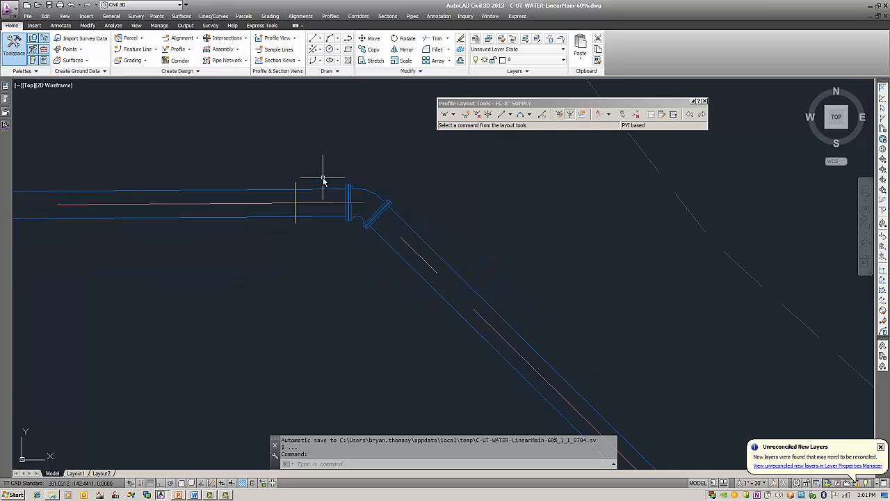
Step: Swap the west structure of the pair just east of the orange crossing, near station 10+50, for the 24"-ELBOW-45D-VERT-DOWN part
middle_click_drag(211, 211, 567, 222)
middle_click_drag(264, 229, 656, 250)
middle_click_drag(463, 268, 557, 264)
scroll(557, 264, "down", 4)
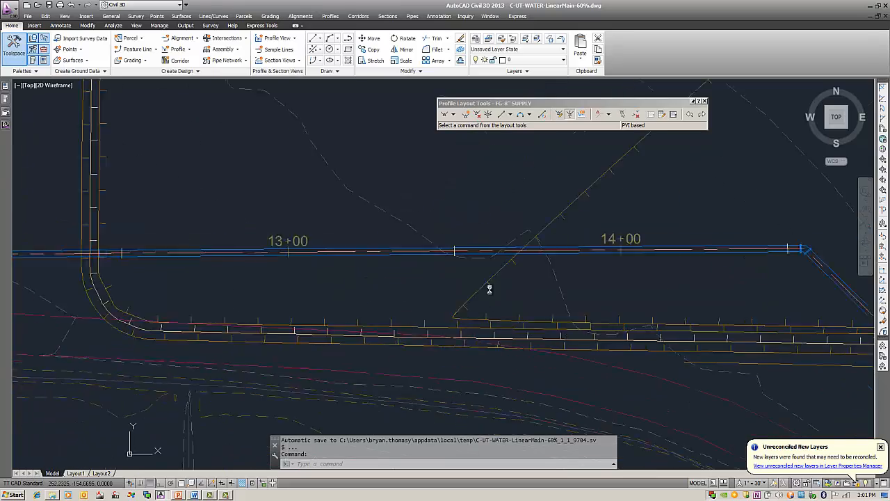
middle_click_drag(489, 289, 748, 288)
mouse_move(328, 262)
middle_mouse_down()
mouse_move(576, 275)
mouse_move(341, 279)
mouse_move(628, 277)
middle_mouse_up()
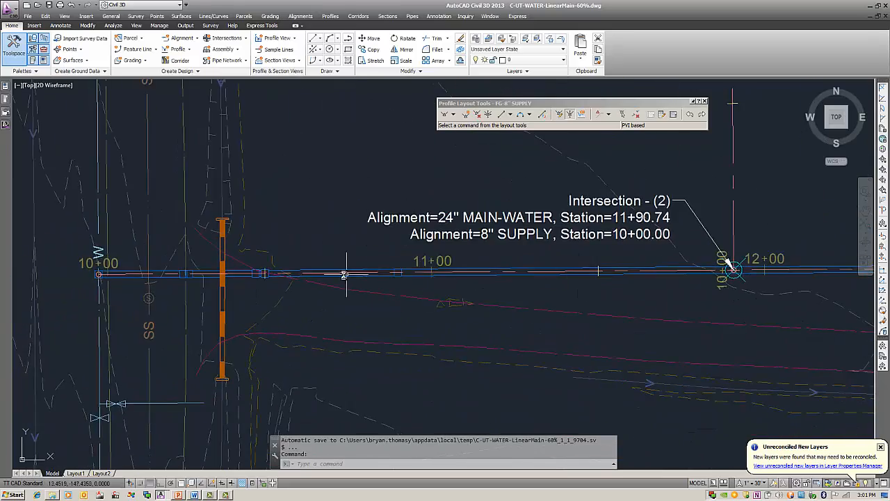
middle_click_drag(346, 274, 476, 274)
scroll(396, 275, "up", 4)
middle_click_drag(324, 279, 383, 275)
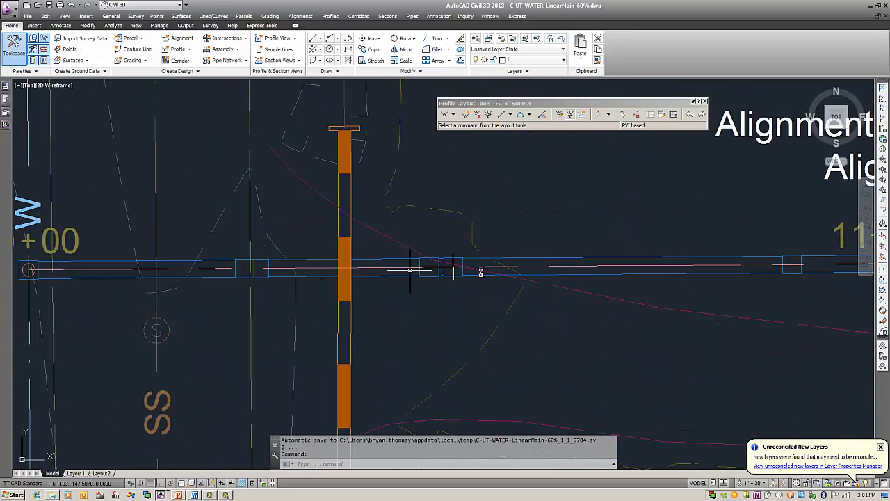
middle_click_drag(479, 272, 391, 274)
scroll(354, 272, "up", 4)
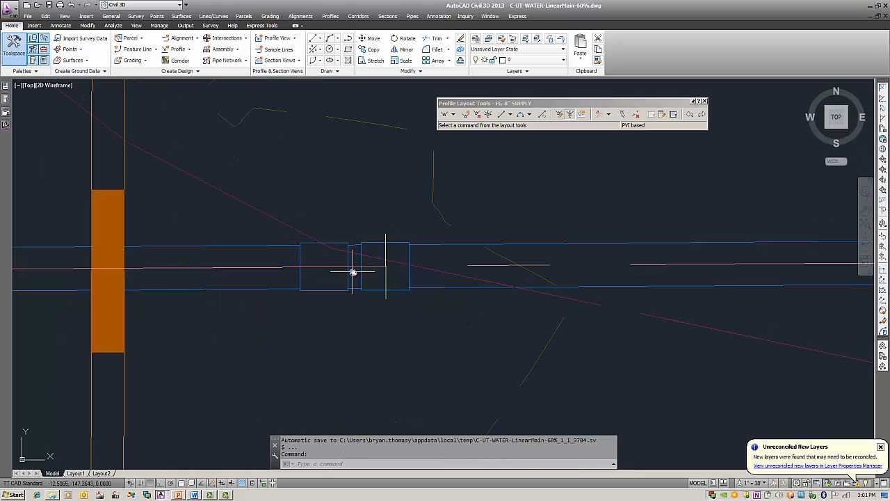
left_click(308, 244)
right_click(335, 202)
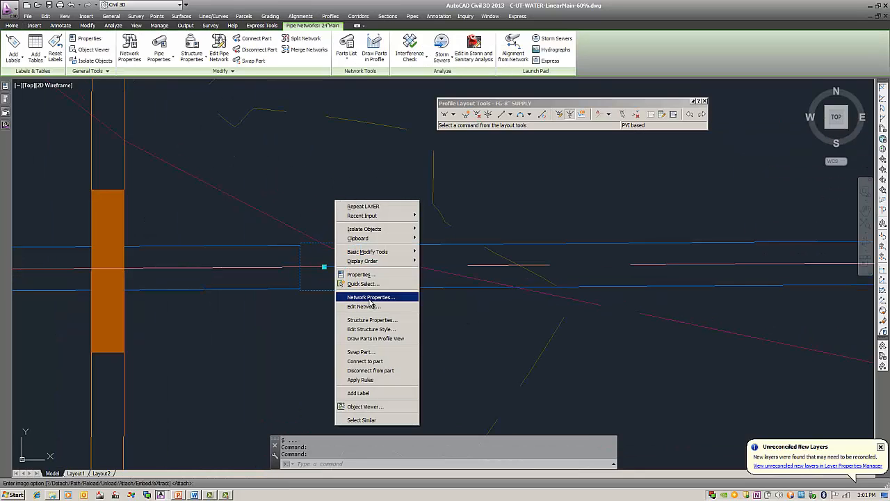
left_click(359, 352)
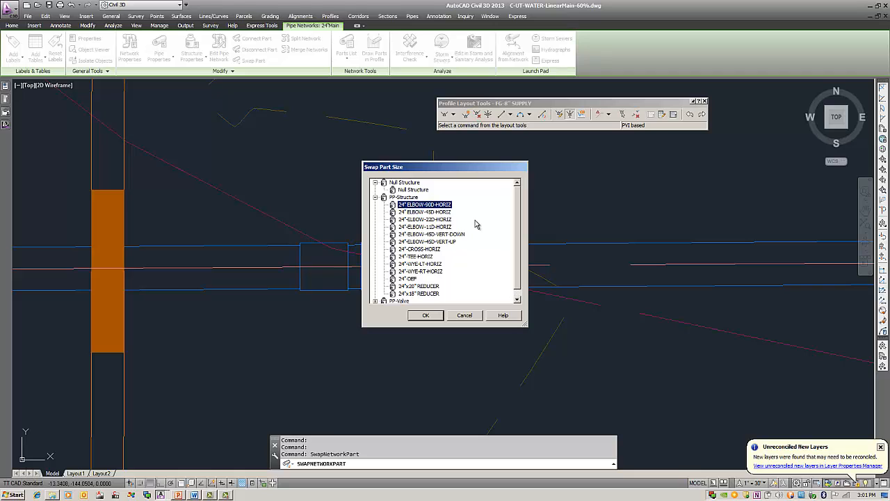
left_click(438, 235)
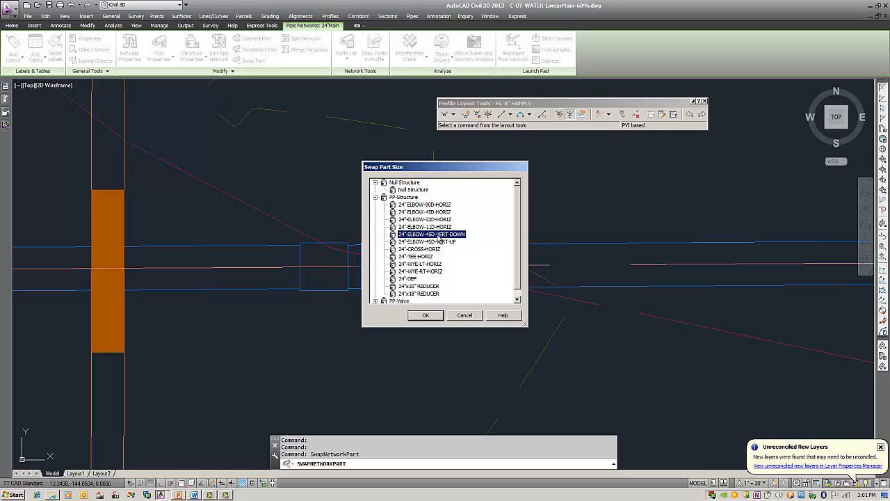
left_click(427, 315)
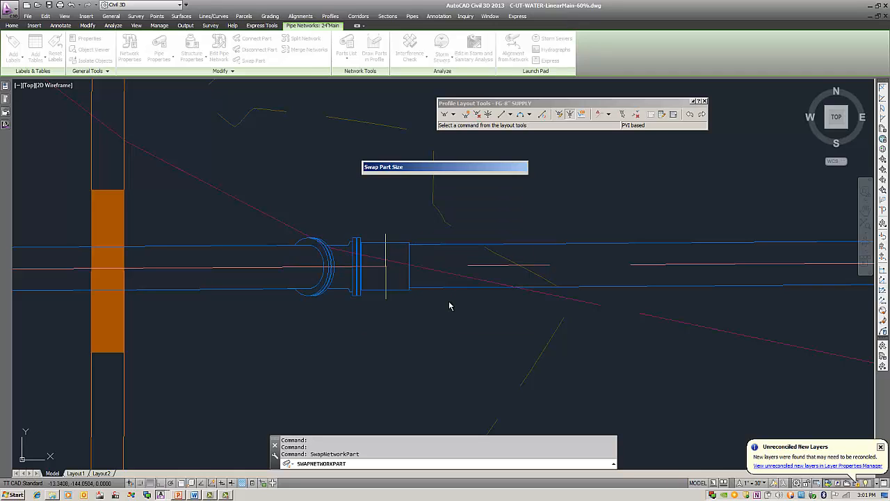
Step: Swap the adjacent structure east of the vertical-down elbow for the 24"-ELBOW-45D-VERT-UP part
left_click(400, 245)
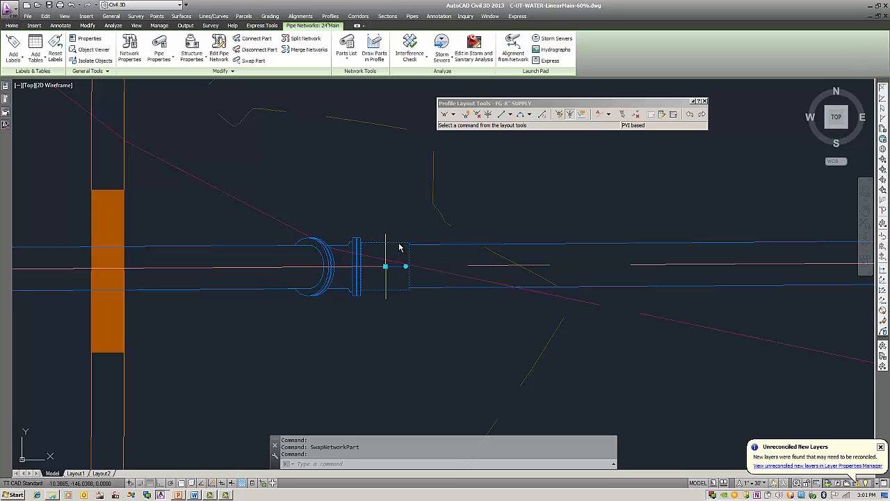
right_click(412, 225)
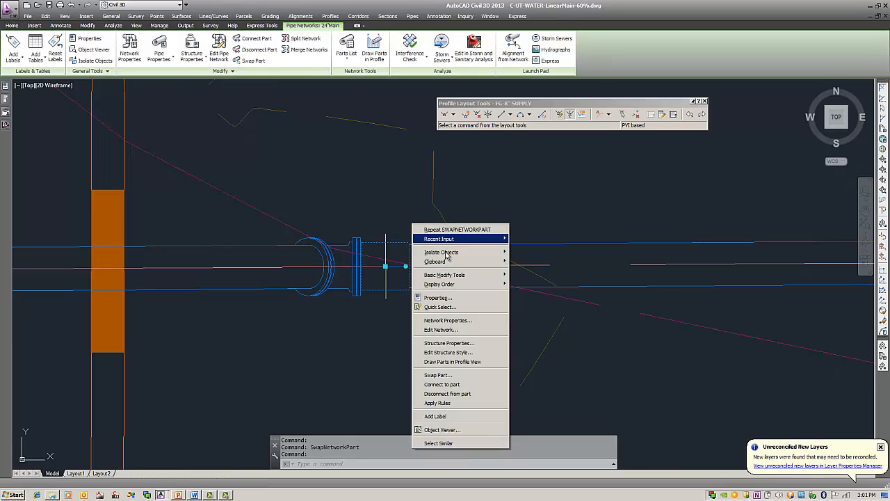
left_click(462, 376)
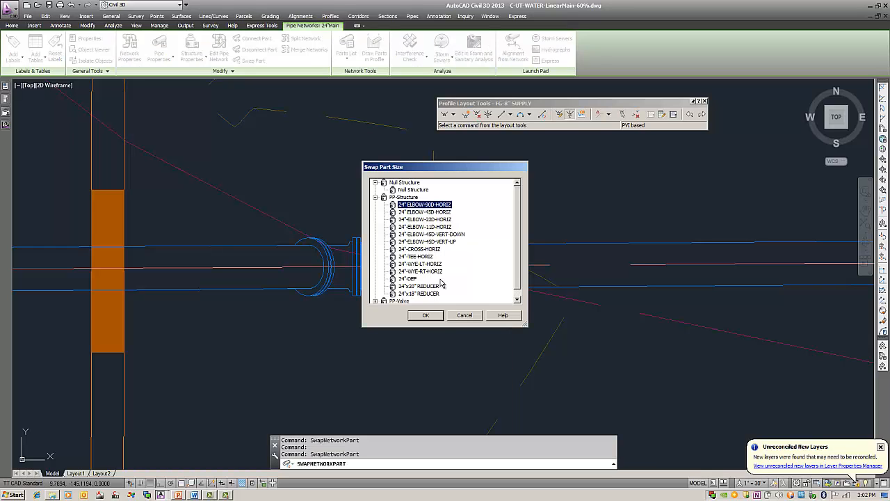
left_click(452, 241)
left_click(425, 315)
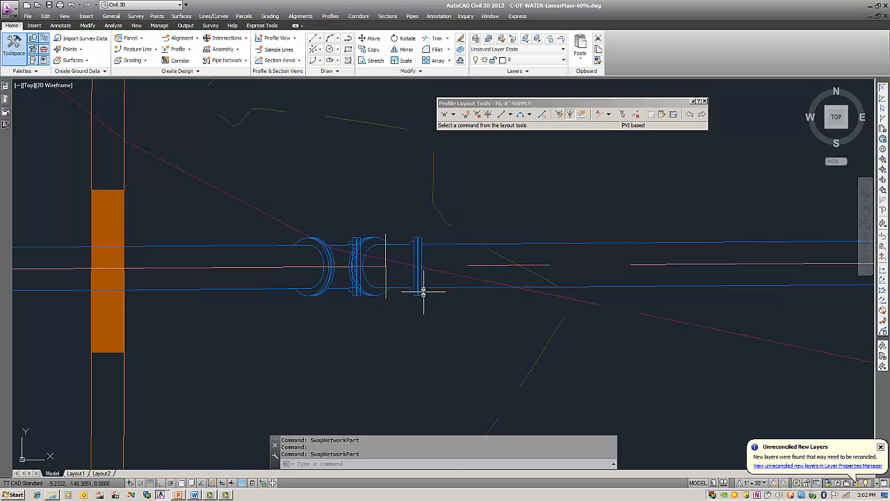
Step: Rotate the vertical-down elbow to face the pipe on its west side, using a Nearest snap on the centerline, and clear the selection
left_click(327, 264)
left_click(324, 267)
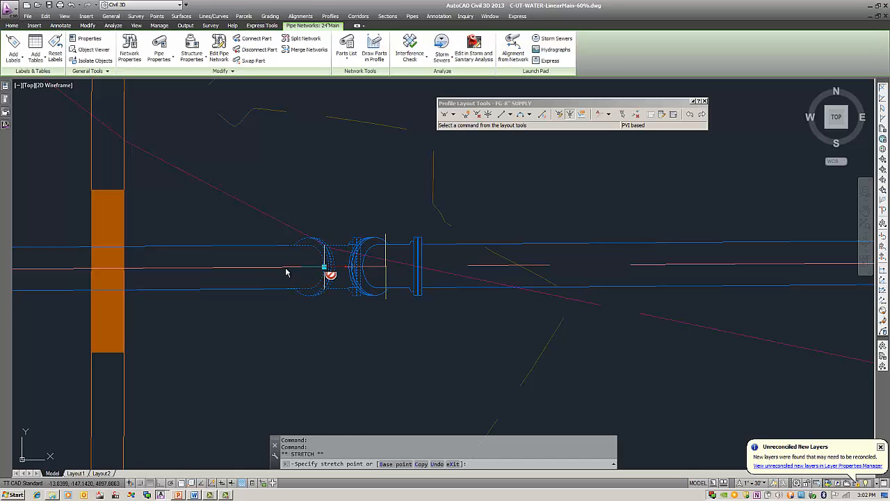
right_click(243, 255, "shift")
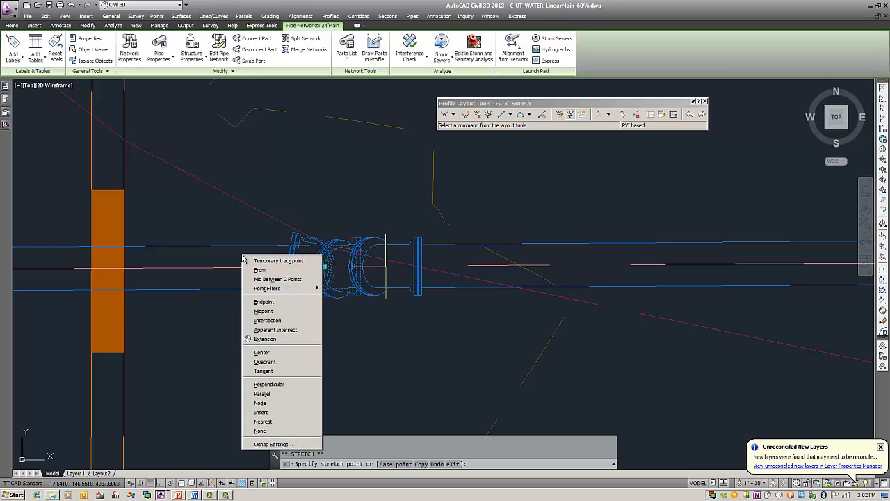
left_click(282, 422)
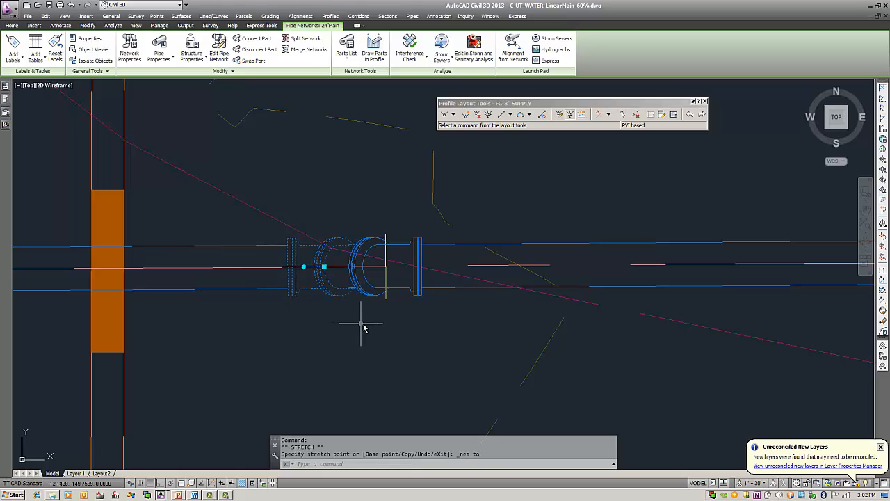
key("Escape")
middle_click_drag(361, 324, 405, 320)
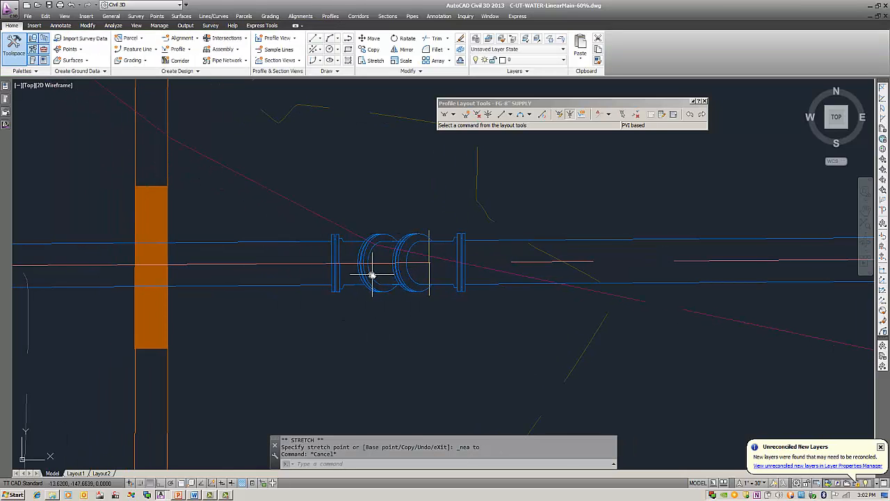
scroll(373, 274, "up", 2)
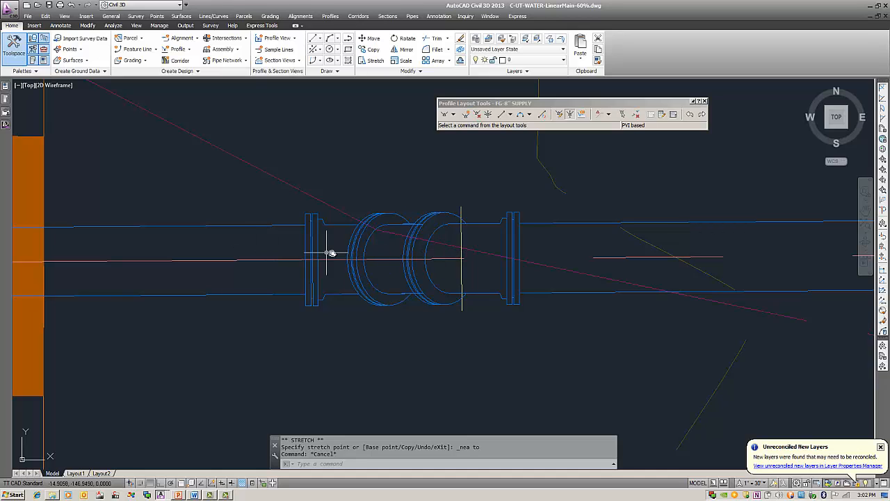
Step: Close the profile layout tools and open the 24" main's network for editing from its pipe at the 8" supply intersection
scroll(456, 253, "down", 2)
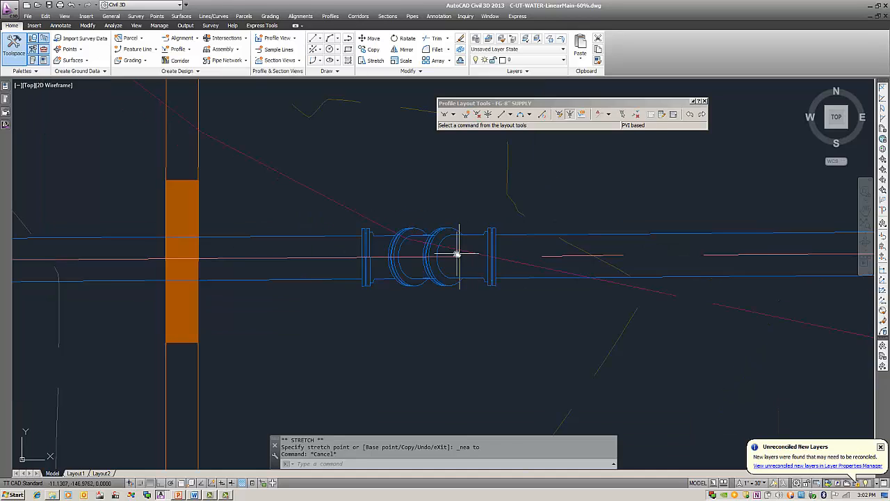
scroll(456, 254, "down", 2)
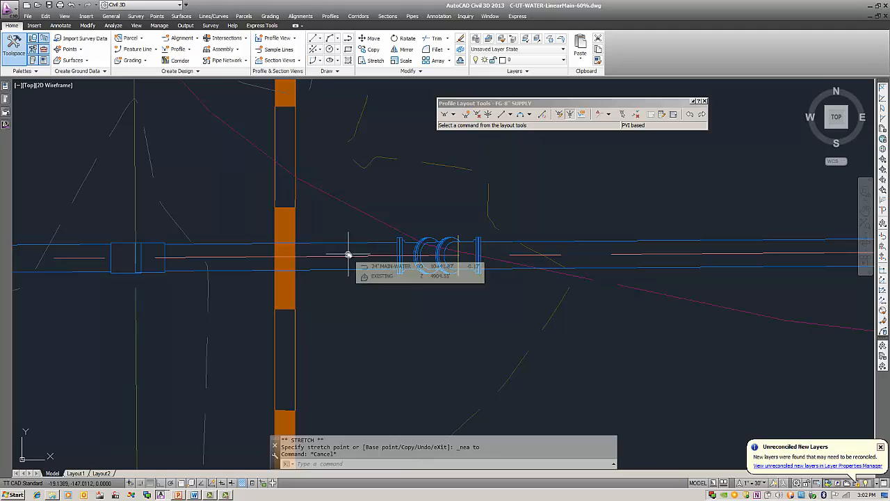
scroll(584, 223, "down", 2)
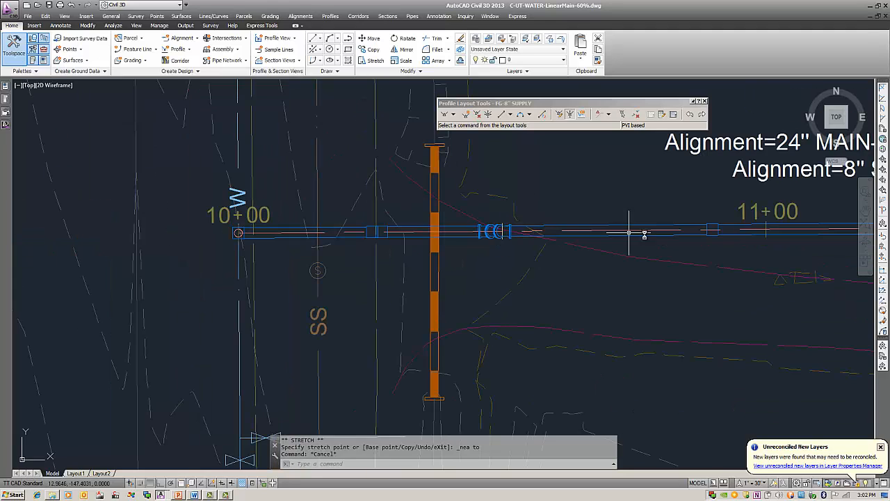
middle_click_drag(645, 237, 407, 256)
mouse_move(709, 267)
middle_mouse_down()
mouse_move(480, 280)
mouse_move(503, 294)
middle_mouse_up()
scroll(543, 285, "up", 4)
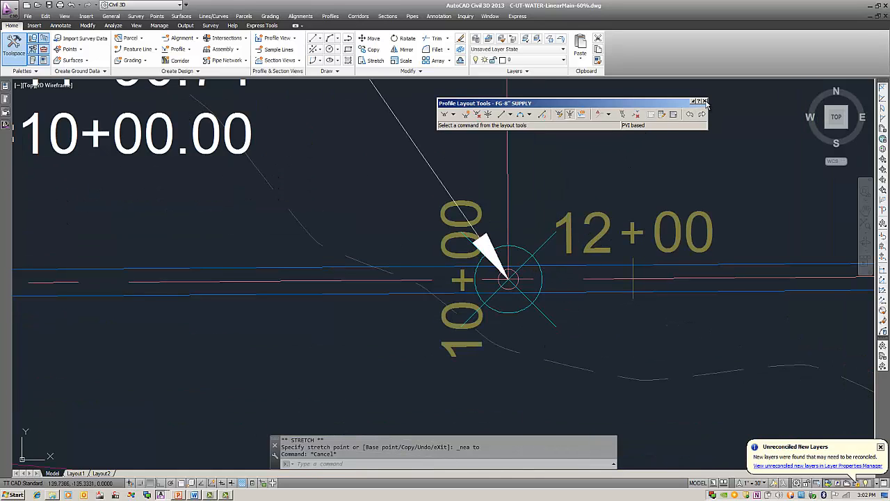
left_click(705, 102)
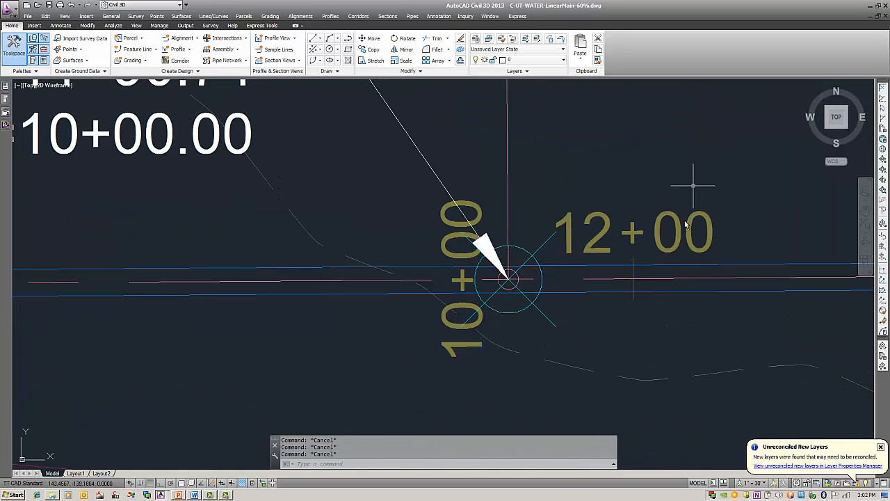
left_click(657, 268)
right_click(629, 188)
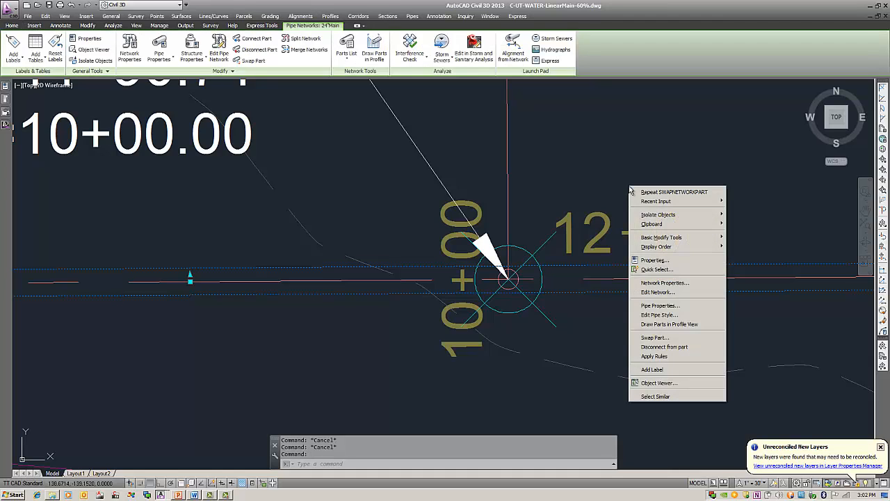
left_click(675, 293)
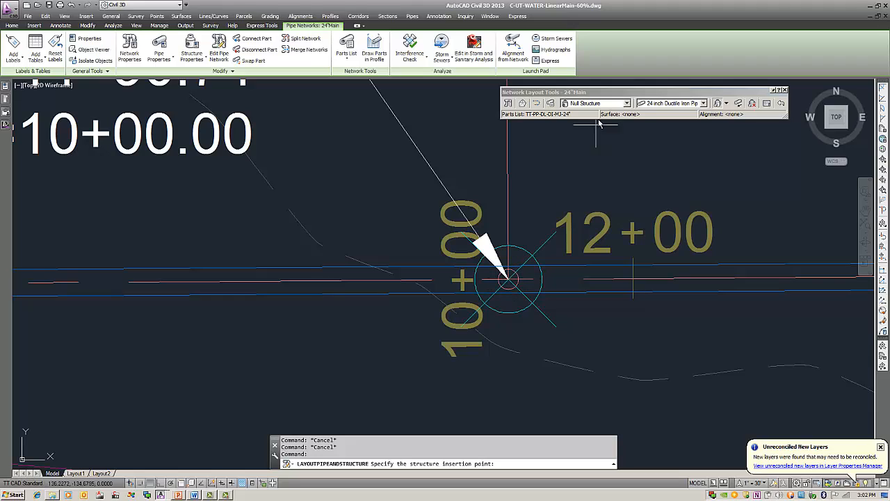
Step: Insert a 24"-TEE-HORIZ structure on the main where the 8" supply alignment meets it, and end the layout command
left_click(627, 103)
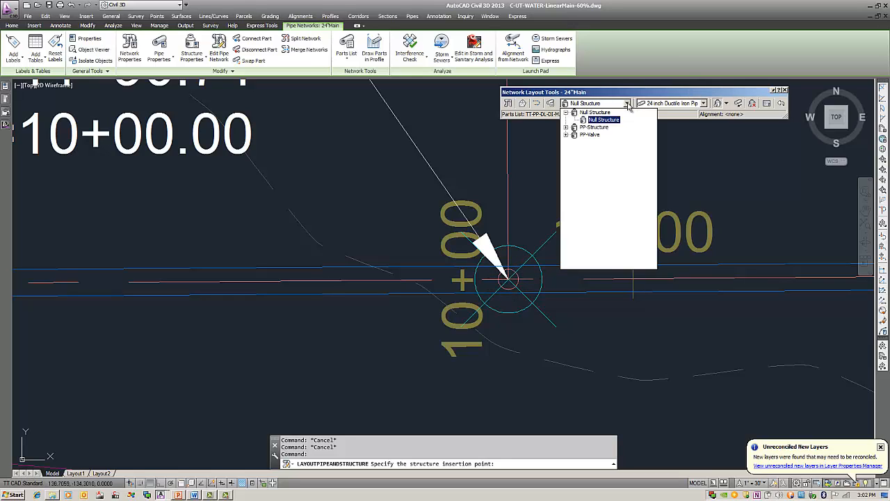
left_click(567, 128)
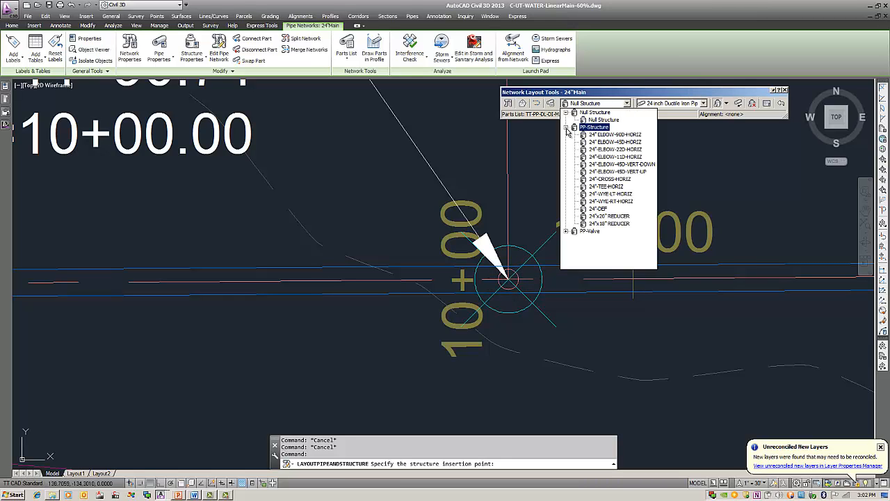
left_click(607, 187)
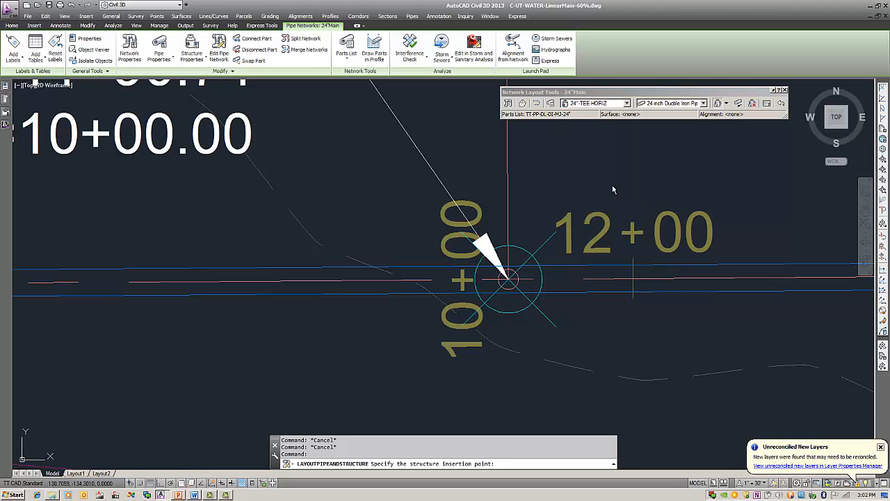
left_click(512, 275)
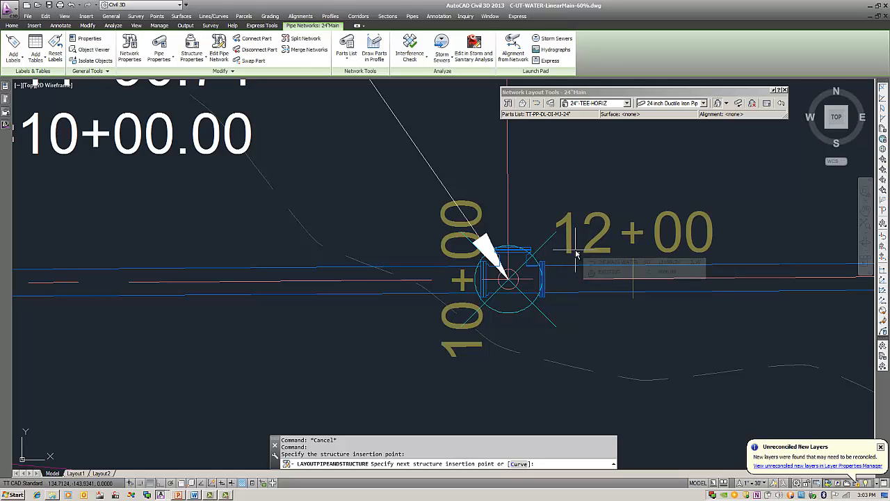
key("Return")
Step: Move the tee exactly onto the start of the 8" supply alignment with an Endpoint snap, and clear the selection
left_click(510, 272)
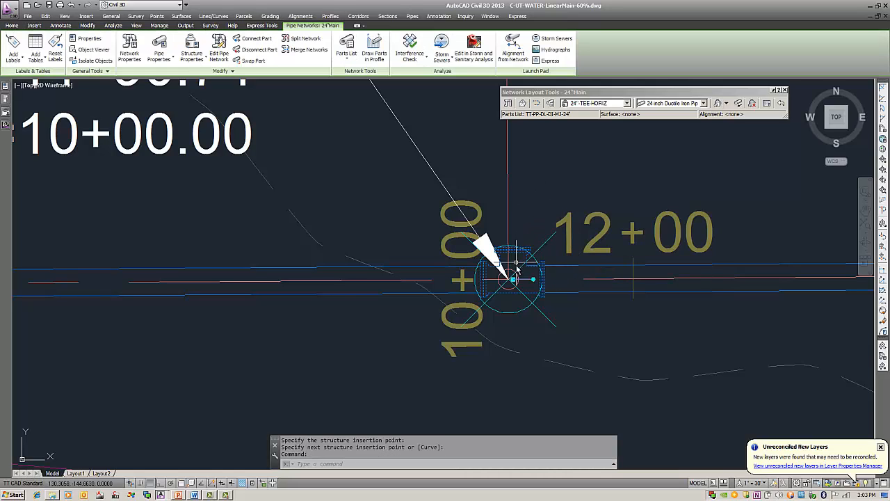
left_click(512, 279)
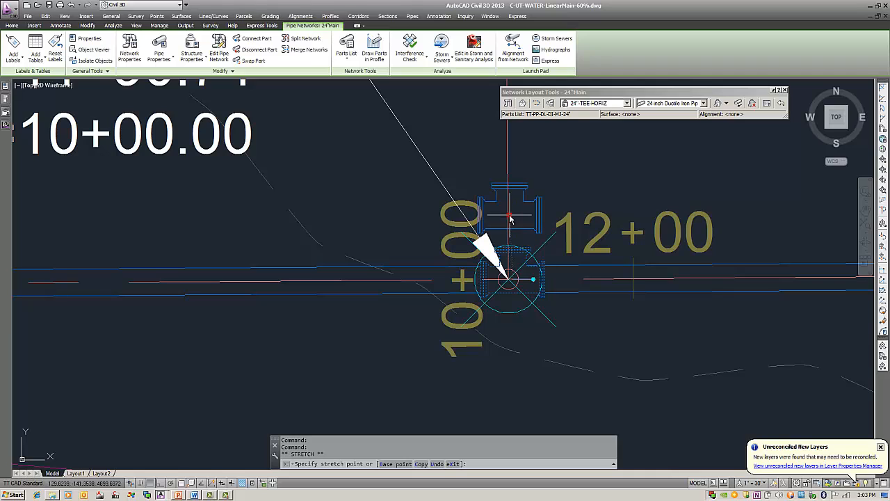
right_click(508, 216, "shift")
left_click(550, 265)
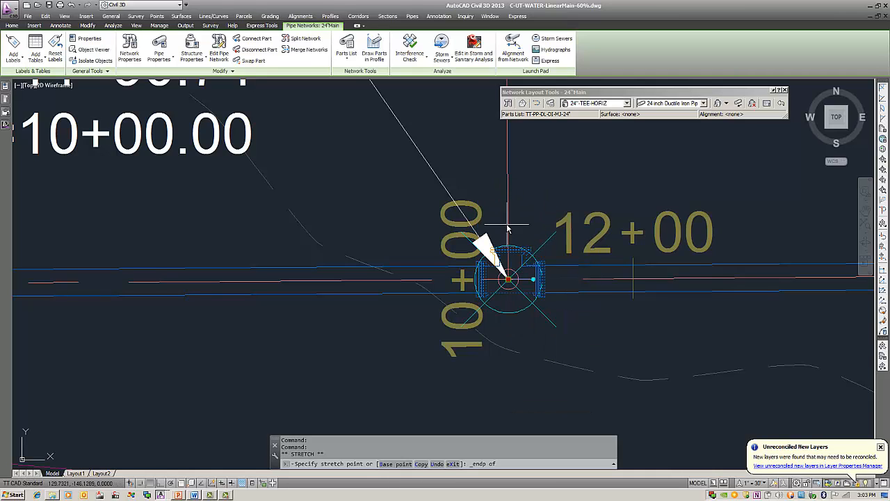
key("Escape")
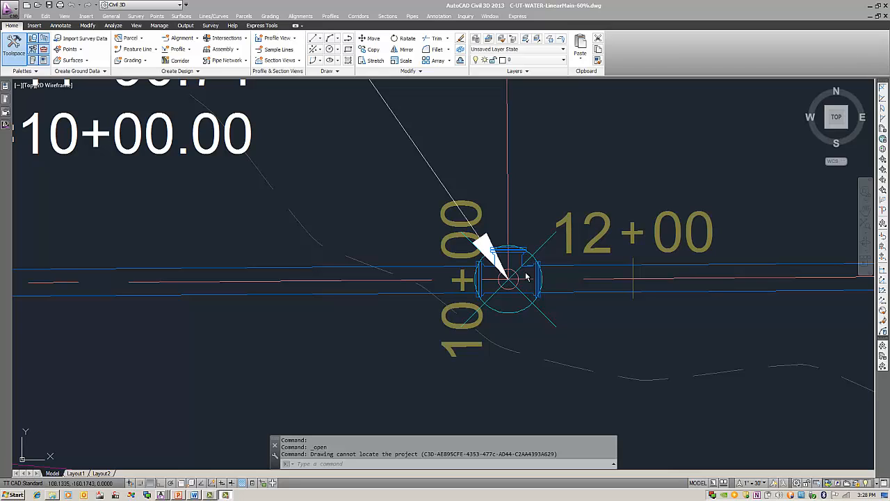
Step: Select the main's pipe east of the 8" supply tee, both vertical elbows near station 10+50, and the square structure to their west
mouse_move(527, 277)
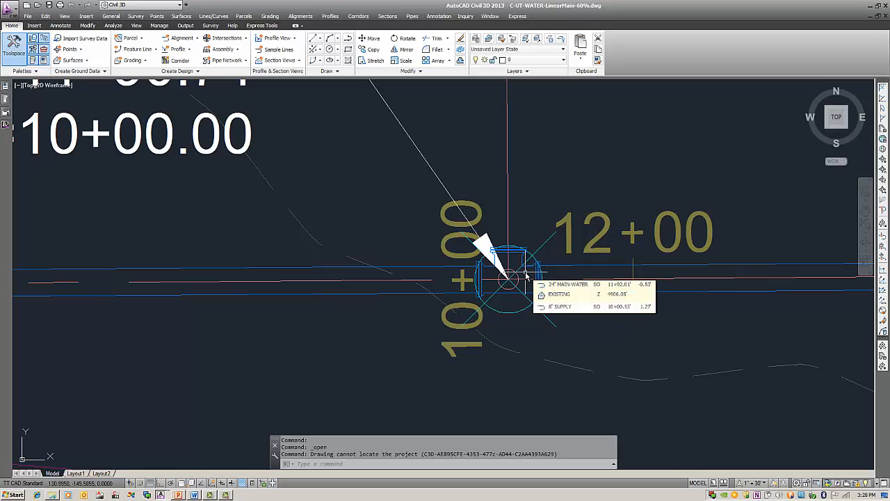
left_click(565, 270)
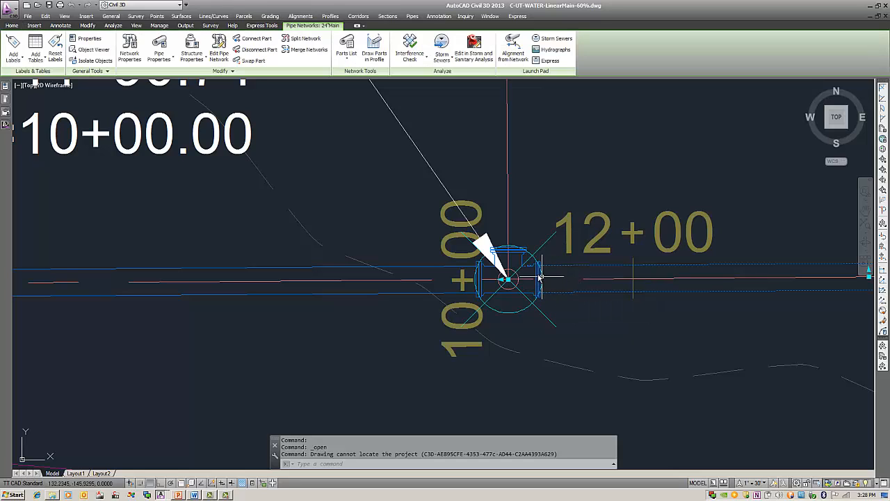
scroll(481, 292, "down", 6)
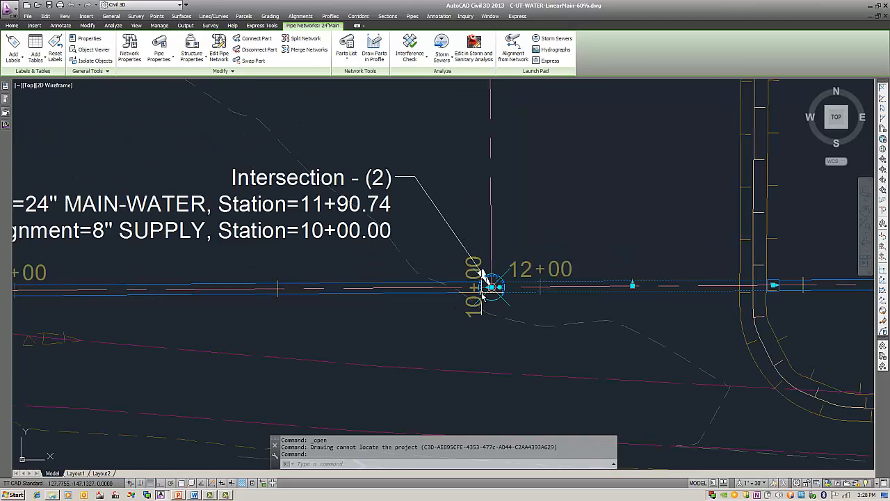
middle_click_drag(404, 292, 630, 276)
middle_click_drag(450, 286, 626, 292)
scroll(416, 280, "up", 6)
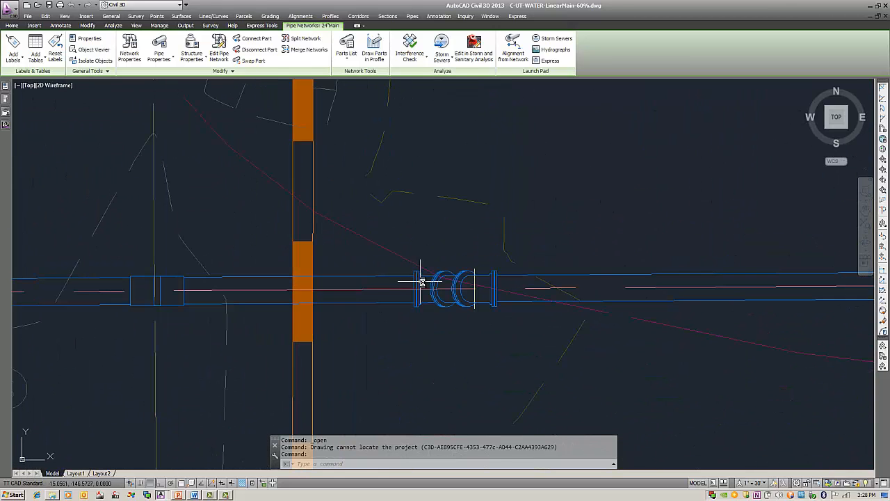
left_click(419, 285)
left_click(465, 285)
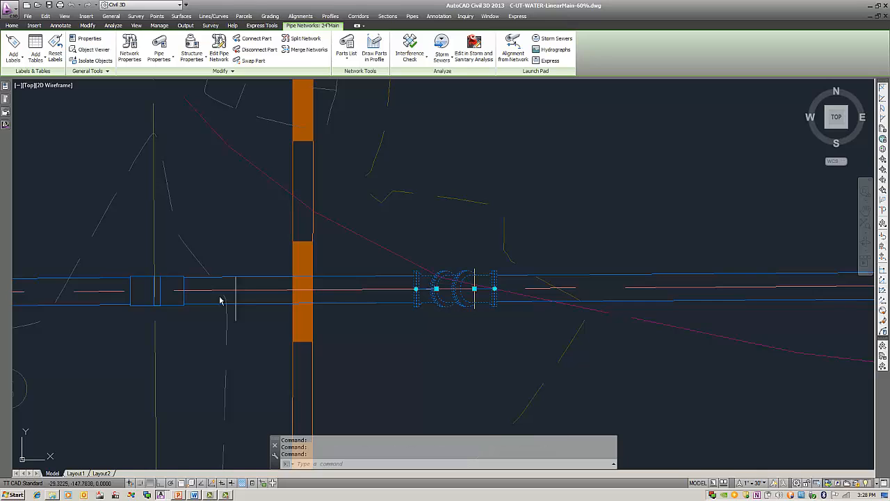
left_click(185, 289)
Step: Add the horizontal elbow just past station 14+00 to the selection and extend it to all similar parts with Select Similar
scroll(258, 299, "down", 4)
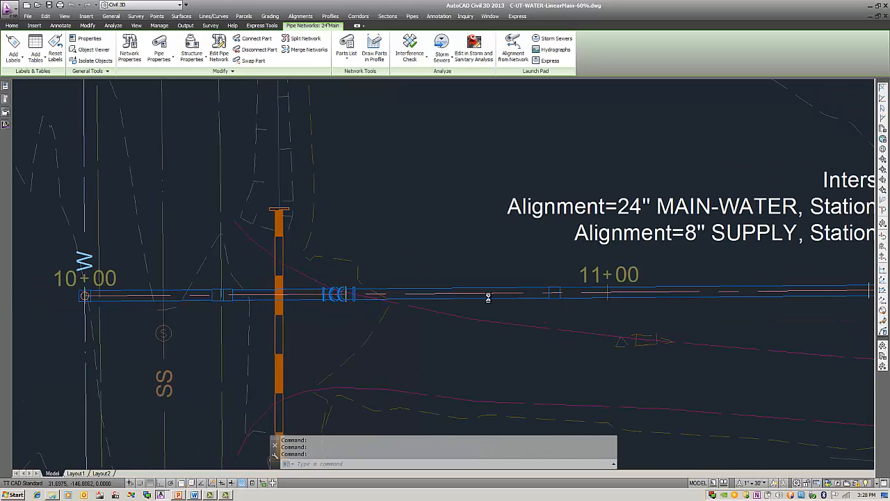
middle_click_drag(815, 304, 292, 304)
middle_click_drag(817, 320, 313, 304)
middle_click_drag(703, 304, 354, 304)
middle_click_drag(839, 308, 496, 309)
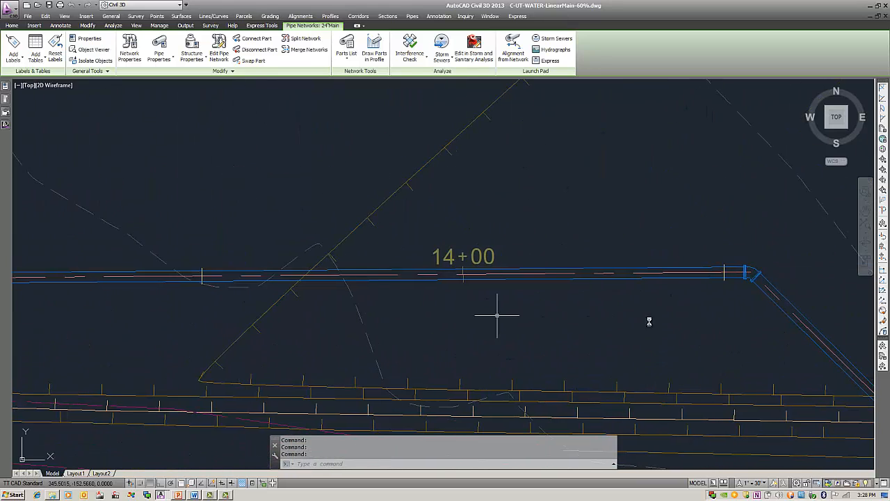
left_click(752, 268)
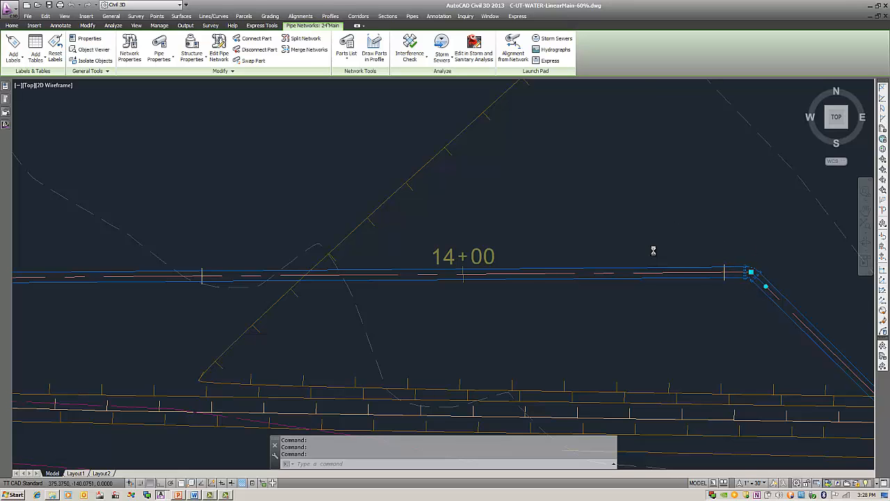
scroll(656, 248, "down", 2)
right_click(452, 196)
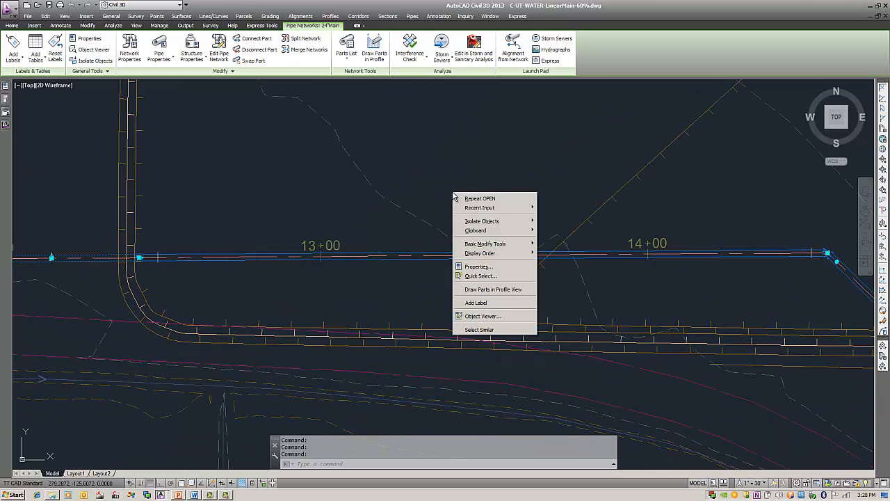
left_click(506, 324)
Step: Draw all the selected 24" main pipes and structures in the 24" main's profile view
scroll(328, 292, "down", 4)
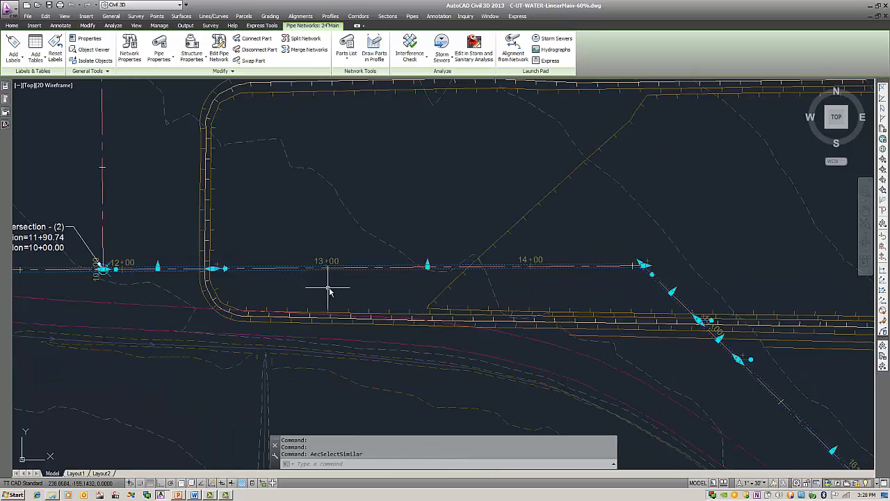
middle_click_drag(606, 358, 446, 224)
scroll(446, 223, "down", 2)
middle_click_drag(672, 304, 700, 246)
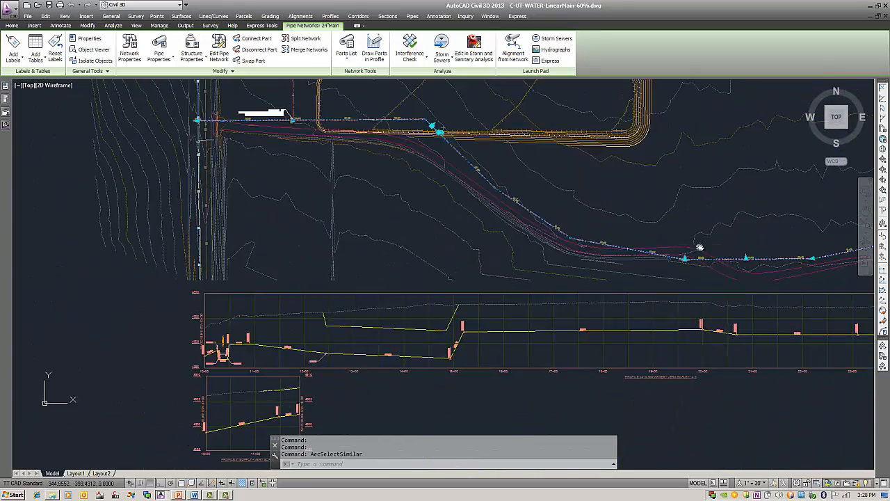
middle_click_drag(604, 290, 662, 263)
right_click(513, 256)
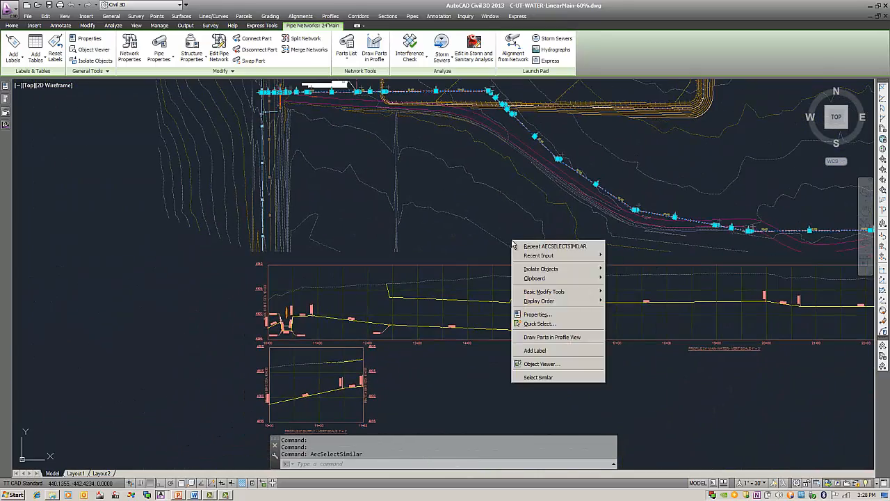
left_click(560, 339)
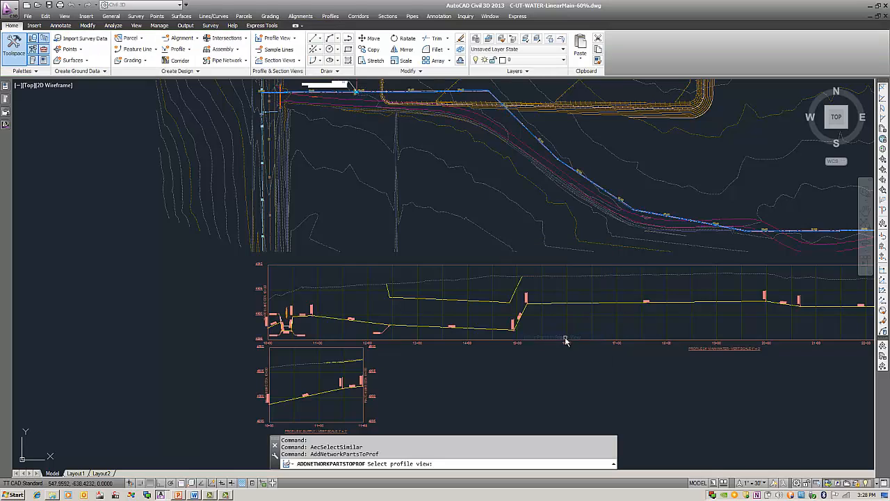
left_click(492, 286)
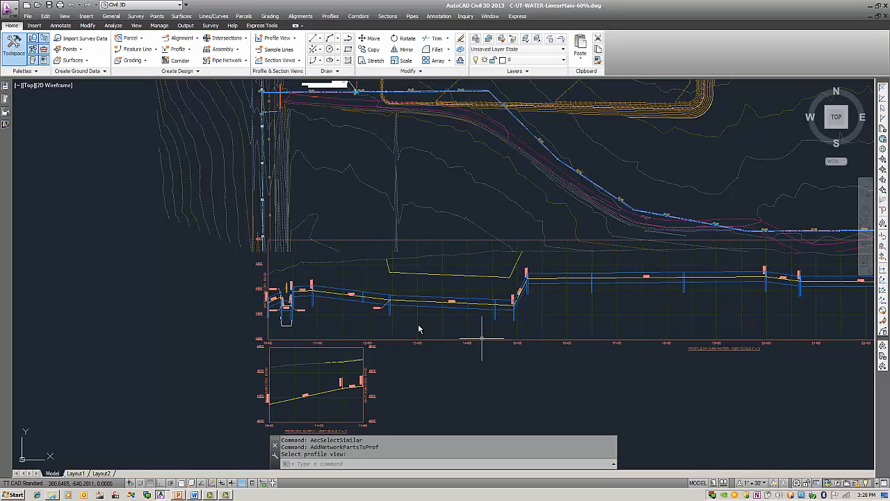
Step: Examine how the pipes and structure bottoms are drawn along the 24" main's profile from station 10+00 to 17+00
middle_click_drag(300, 309, 426, 309)
scroll(425, 314, "up", 4)
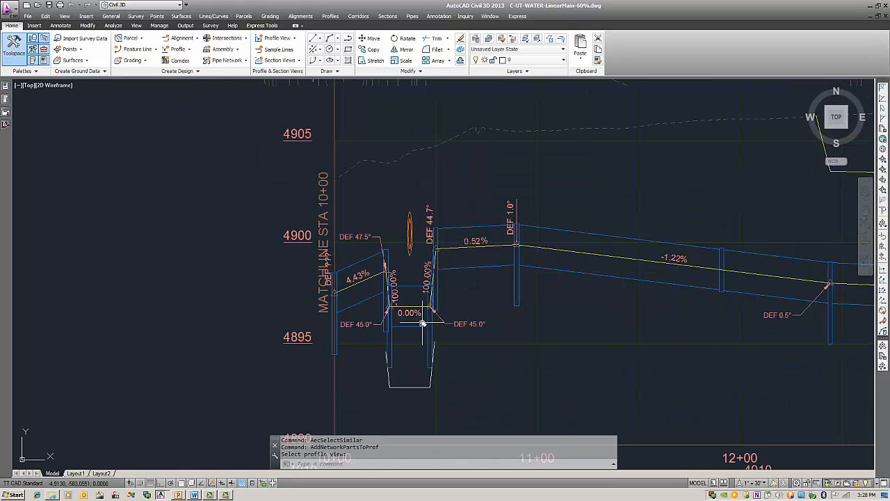
middle_click_drag(512, 331, 379, 307)
middle_click_drag(435, 307, 360, 295)
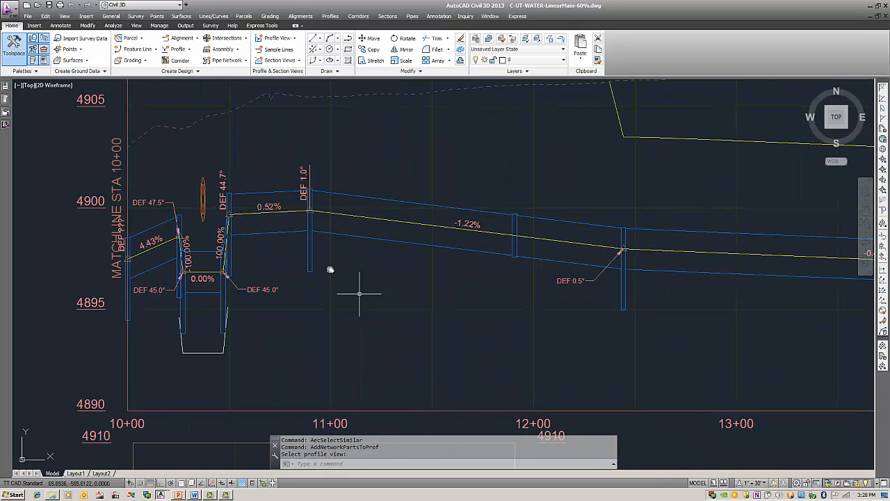
middle_click_drag(638, 327, 556, 318)
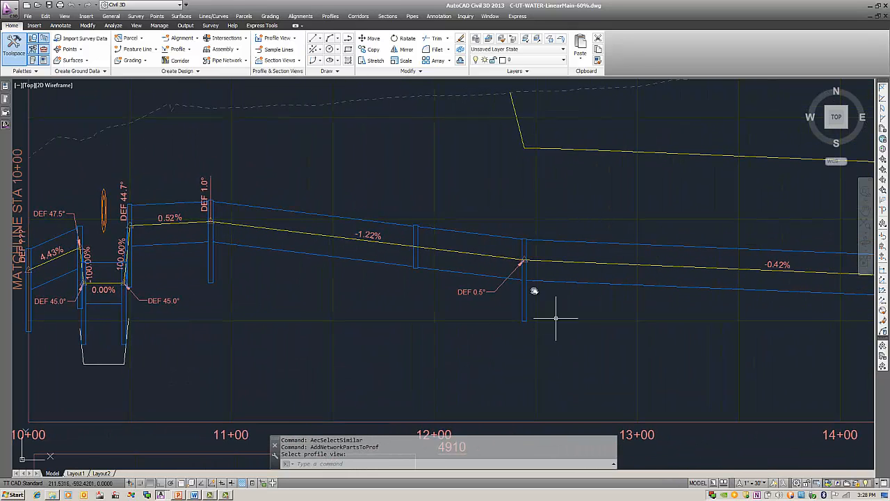
scroll(533, 308, "down", 2)
middle_click_drag(582, 364, 398, 300)
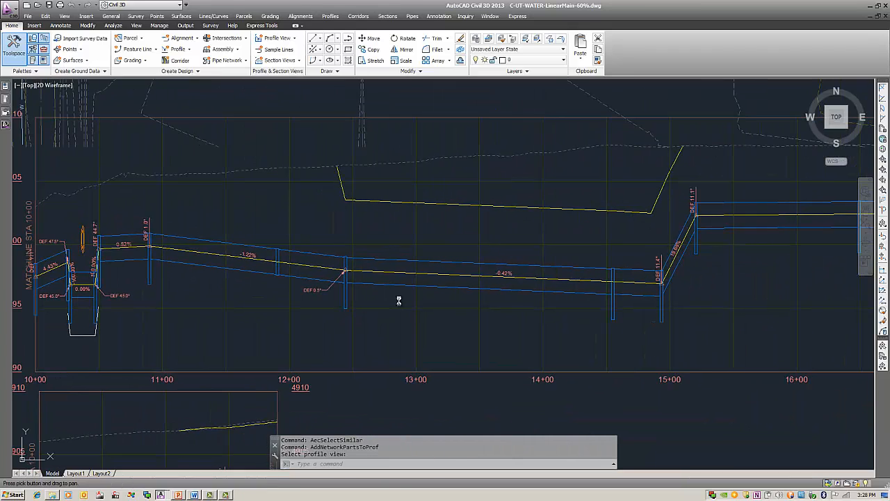
middle_click_drag(557, 311, 456, 306)
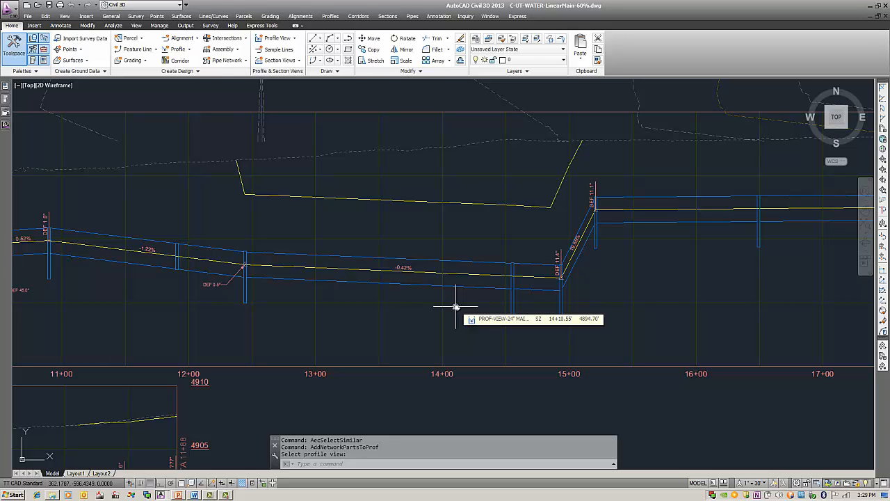
Step: Open the DIP-24" structure rule set, review the parameter of its Set Sump Depth rule, and accept the rule set
left_click(5, 125)
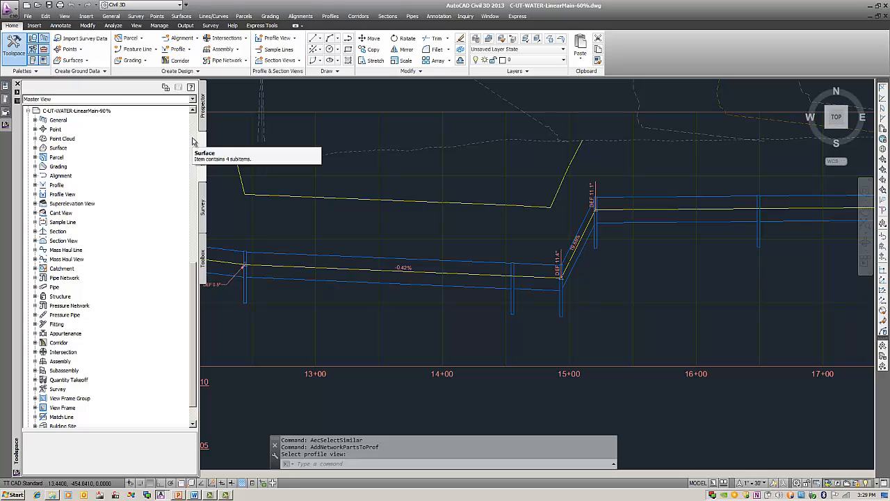
left_click(36, 296)
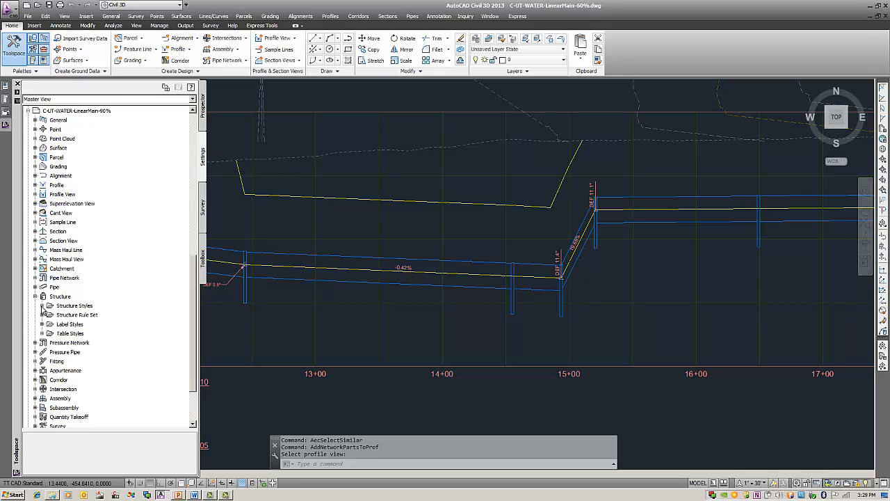
left_click(42, 315)
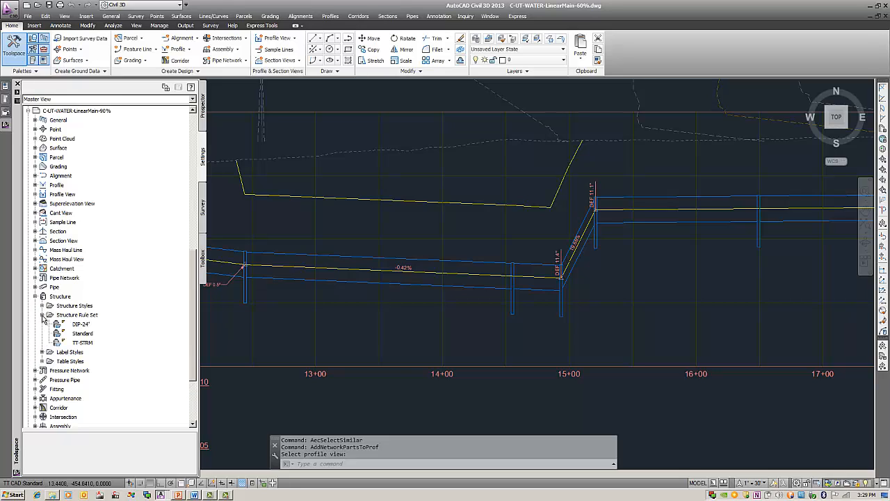
left_click(82, 324)
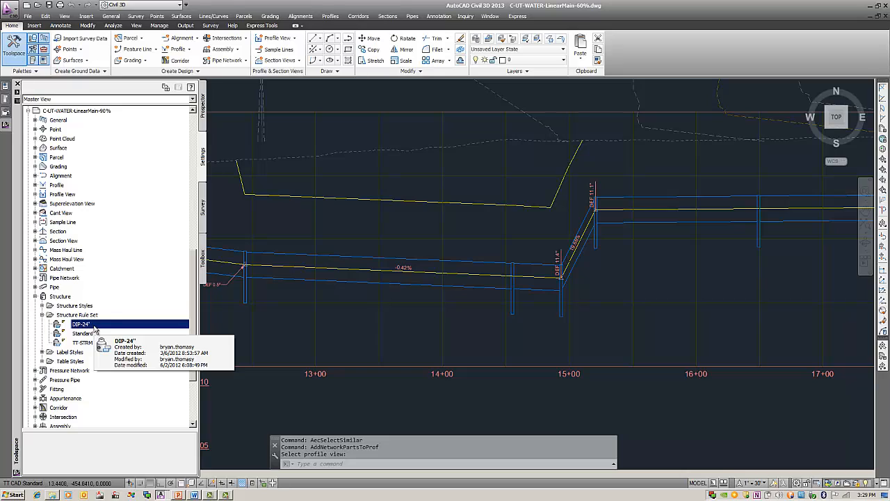
right_click(95, 330)
left_click(118, 333)
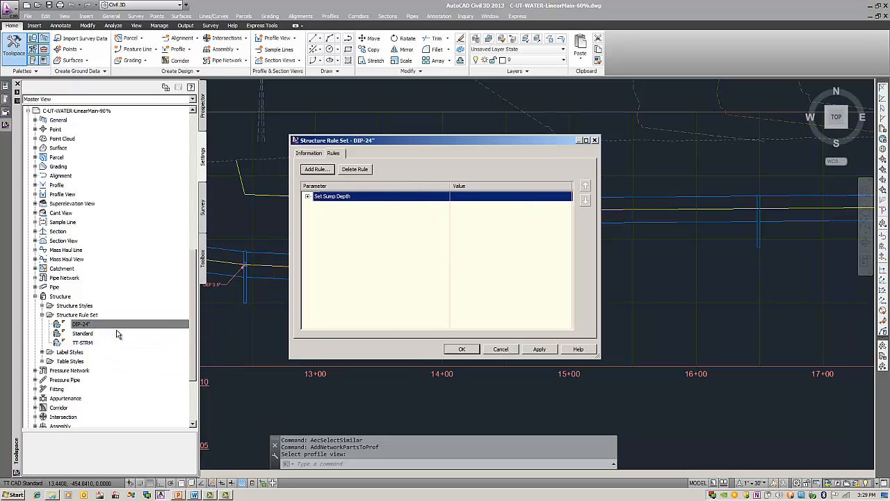
left_click(309, 197)
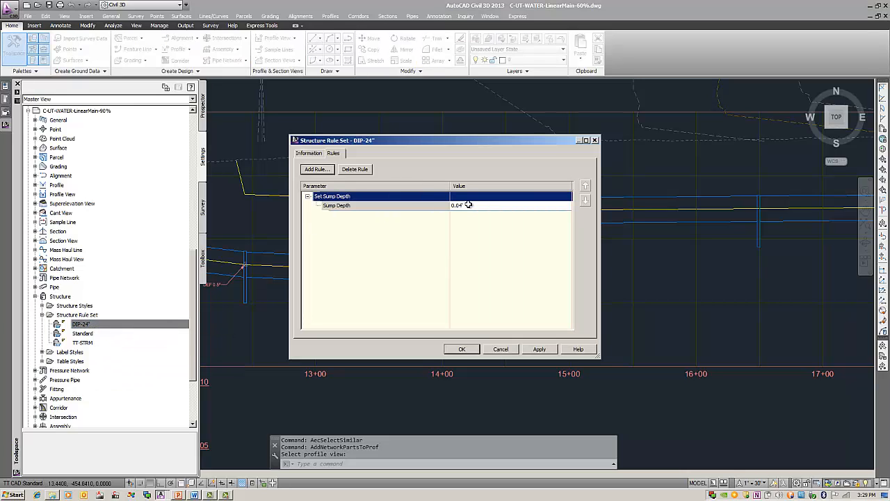
left_click(464, 350)
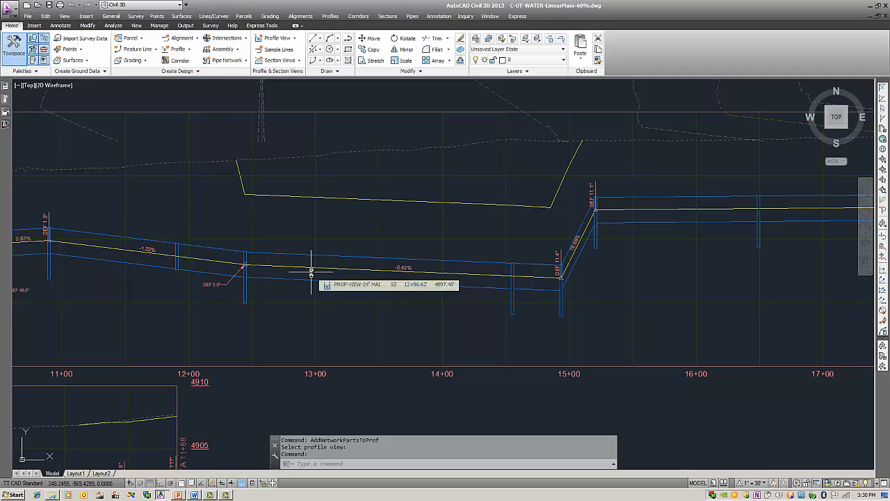
Step: Apply the network rules along the 24" main in plan, from the end structure at station 28+33 down to the one at 10+00
scroll(311, 271, "down", 5)
middle_click_drag(402, 287, 408, 308)
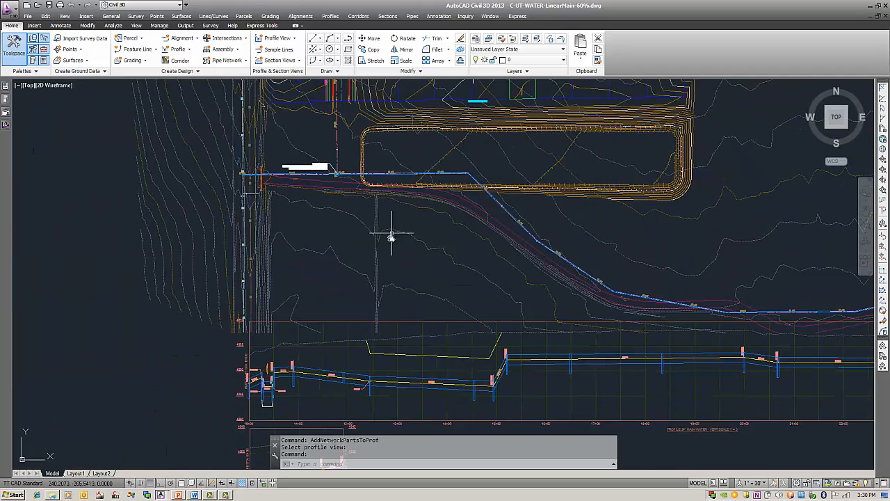
middle_click_drag(391, 235, 325, 284)
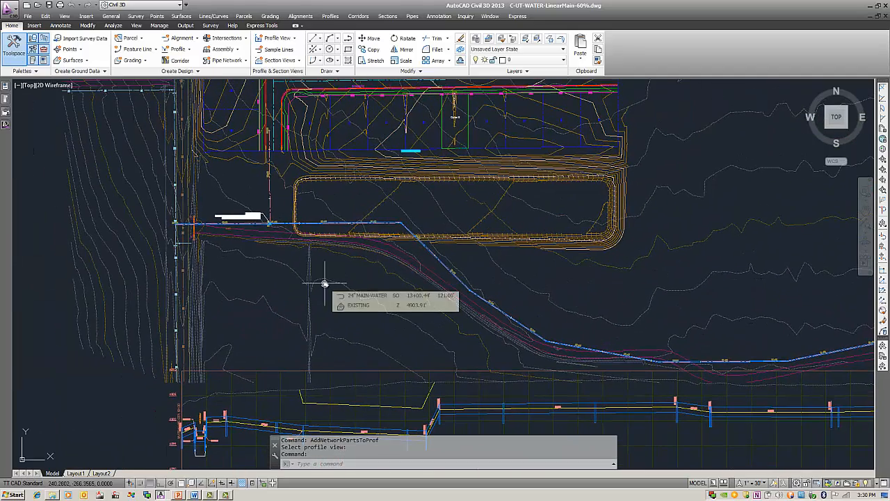
left_click(87, 25)
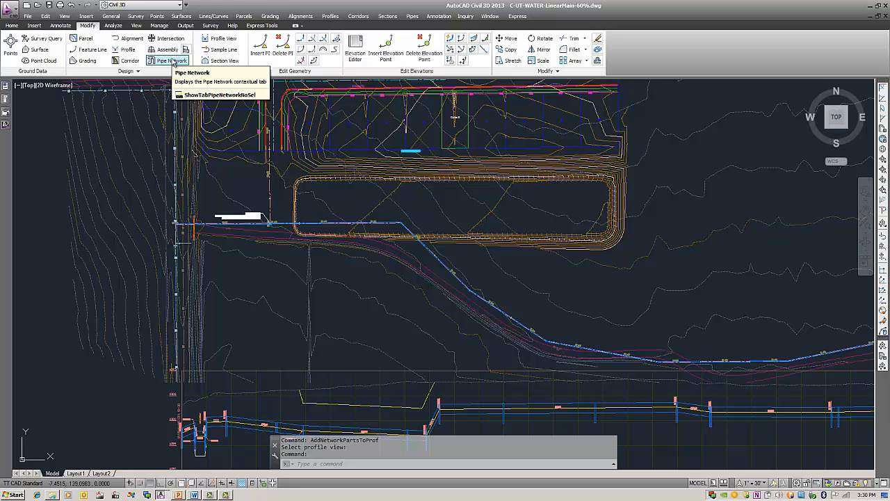
left_click(172, 61)
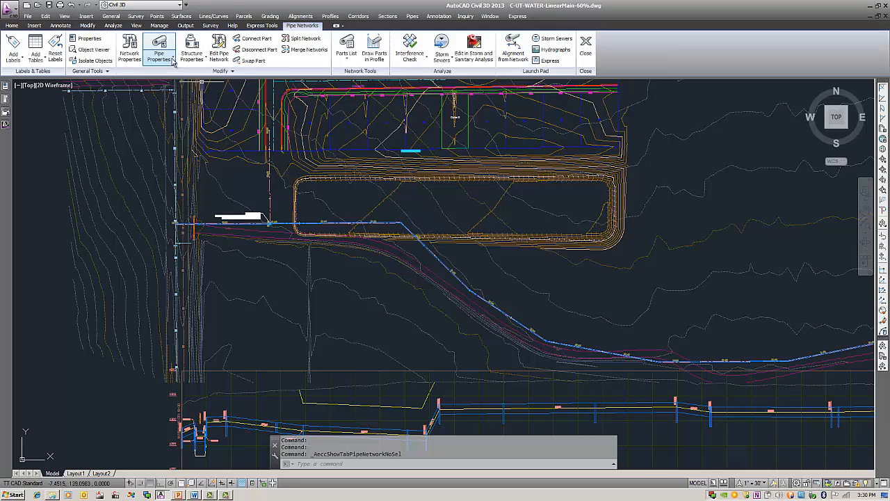
left_click(229, 72)
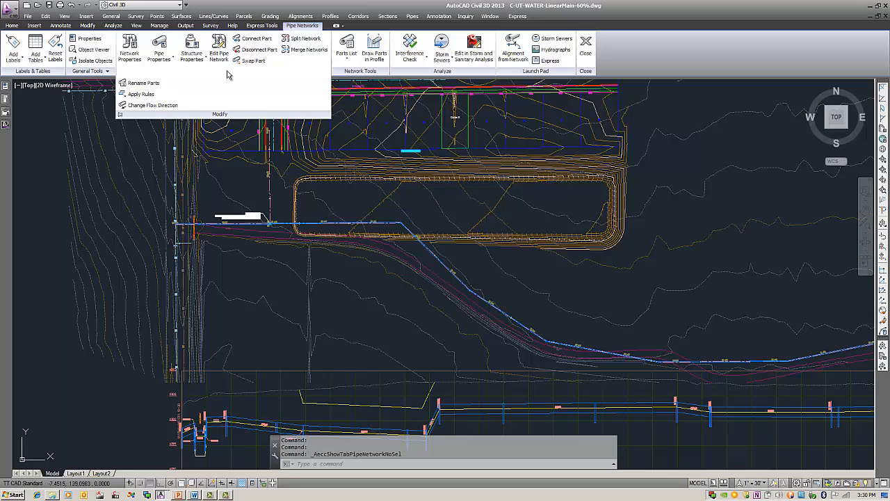
left_click(139, 95)
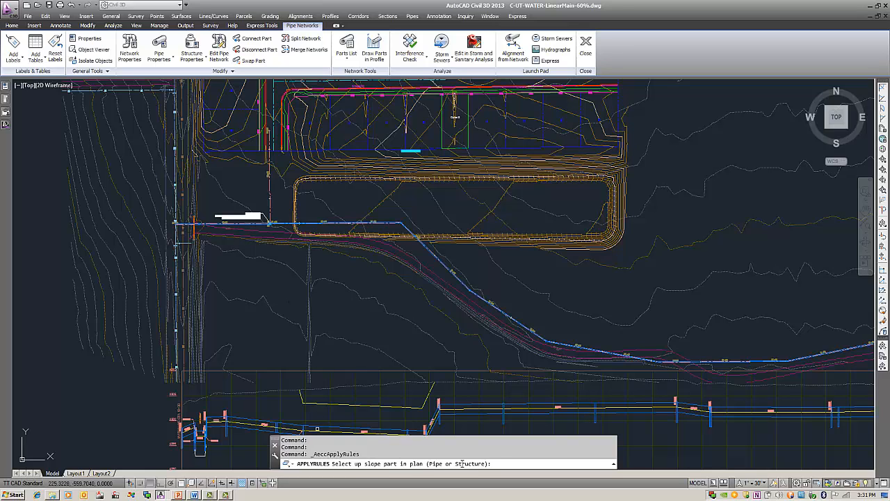
middle_click_drag(562, 320, 293, 295)
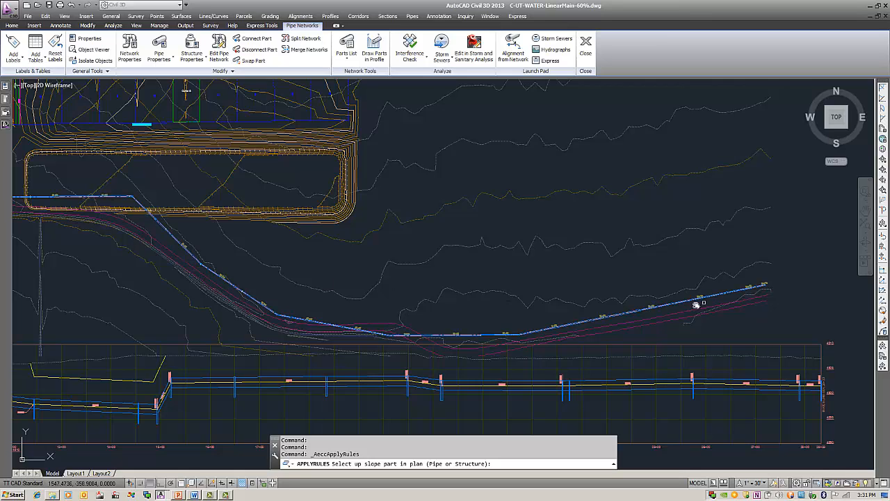
scroll(697, 305, "up", 8)
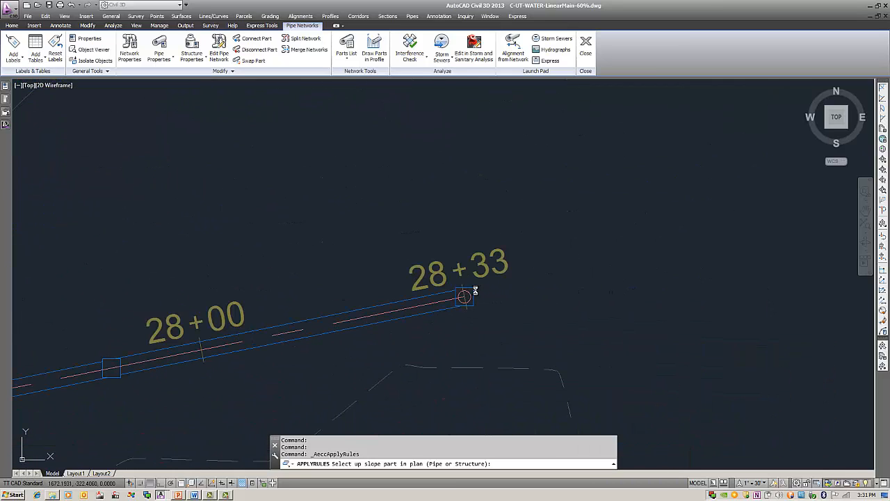
left_click(472, 289)
scroll(489, 306, "down", 10)
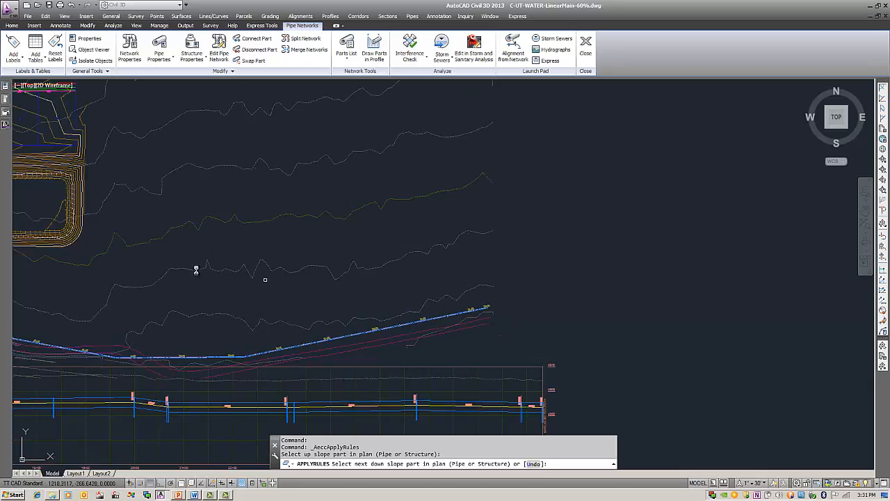
middle_click_drag(170, 262, 474, 286)
scroll(296, 266, "up", 14)
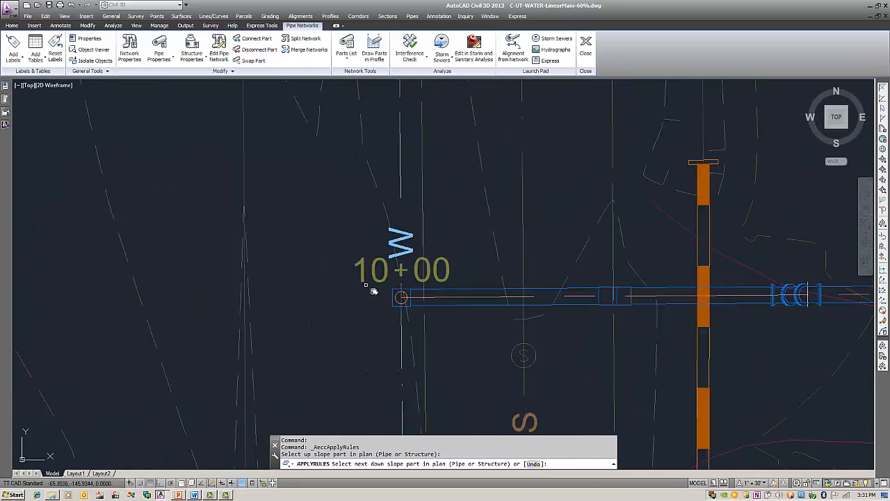
left_click(409, 299)
scroll(396, 301, "down", 10)
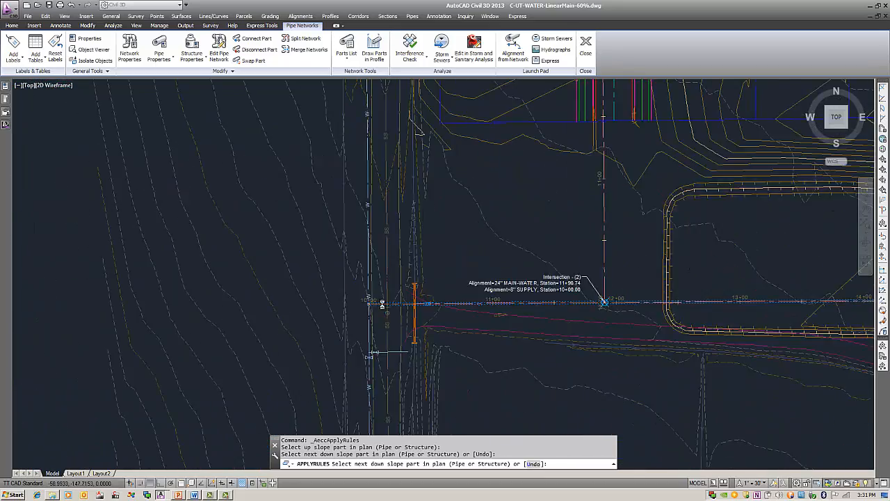
middle_click_drag(361, 318, 187, 237)
Step: Inspect the structure depths against the pipe inverts in the 24" main's profile, from station 17+00 back to 10+00
middle_click_drag(489, 288, 396, 270)
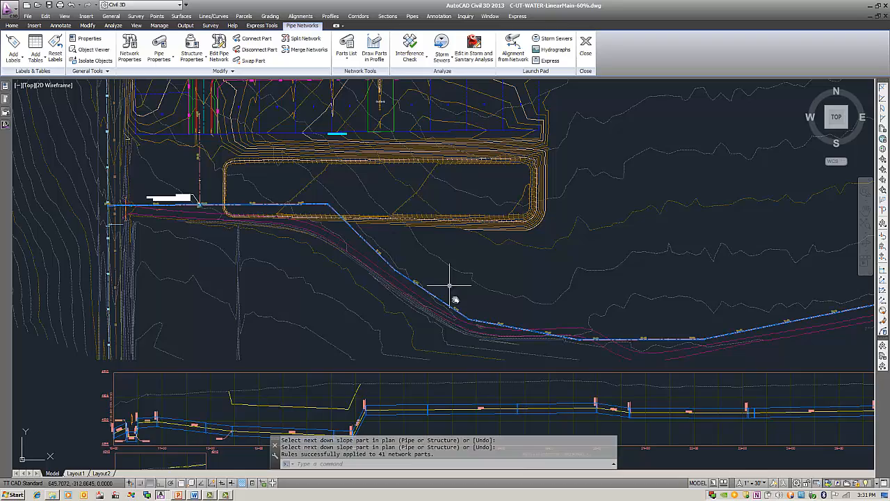
middle_click_drag(453, 348, 510, 218)
scroll(397, 304, "up", 6)
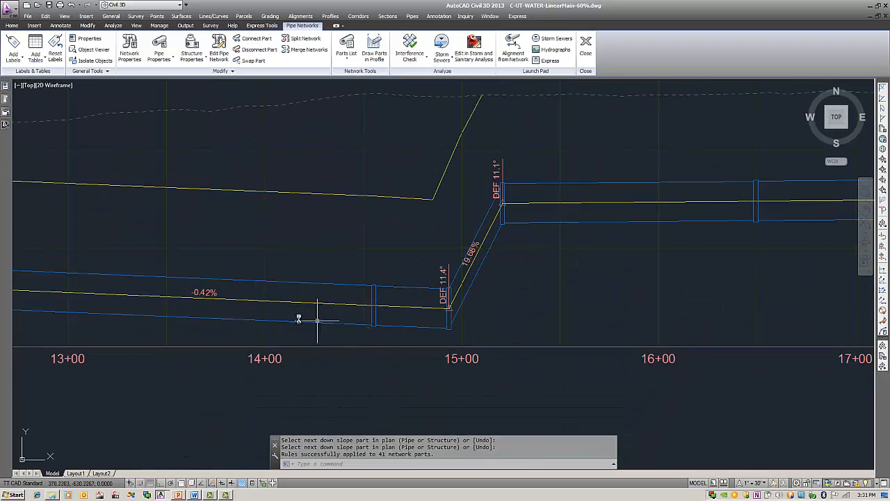
middle_click_drag(244, 322, 565, 324)
mouse_move(177, 301)
middle_mouse_down()
mouse_move(411, 312)
mouse_move(249, 305)
mouse_move(269, 305)
middle_mouse_up()
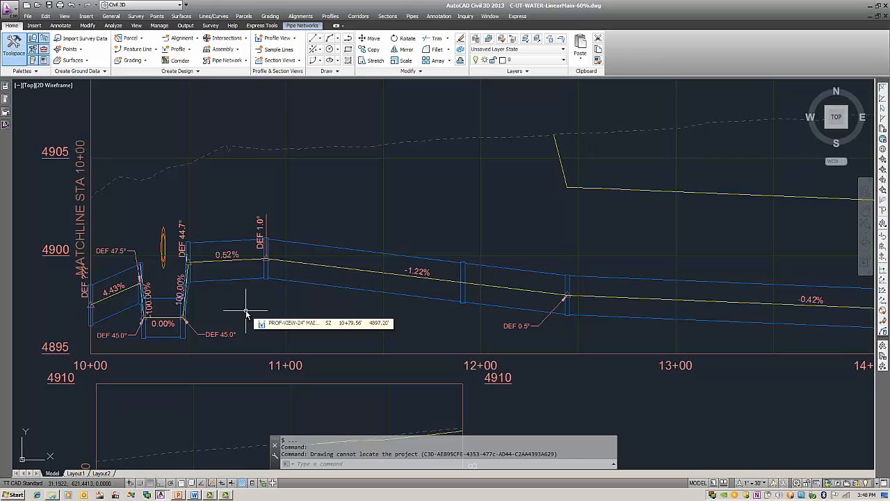
Step: Switch to the drawing C-UT-WATER-LinearMain-90%.dwg and close the Profile Layout Tools for the supply profile
left_click(490, 16)
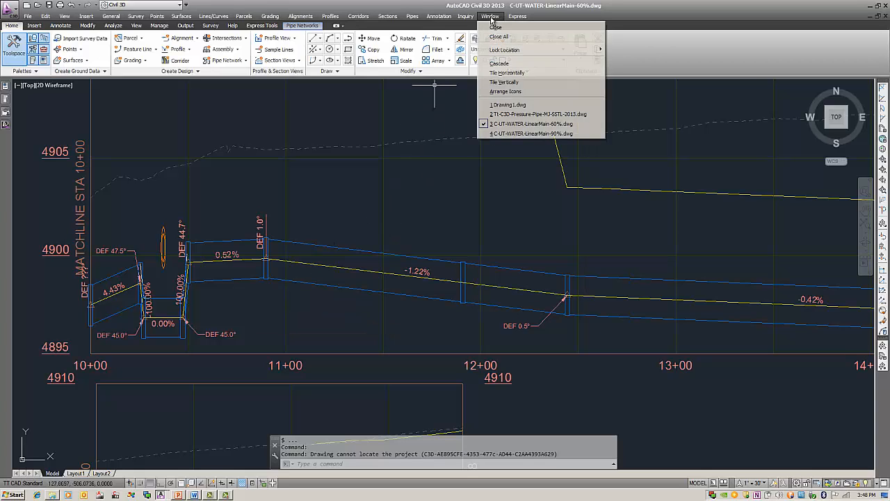
left_click(532, 134)
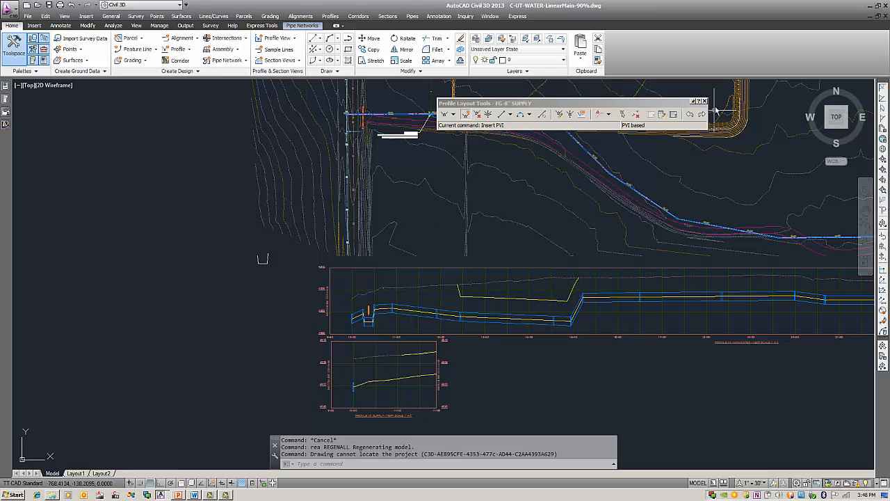
left_click(704, 103)
Step: Review the 18" supply alignment at its intersection with the 24" main in plan, and its design profile in the supply profile view
middle_click_drag(461, 199, 478, 314)
scroll(440, 223, "up", 3)
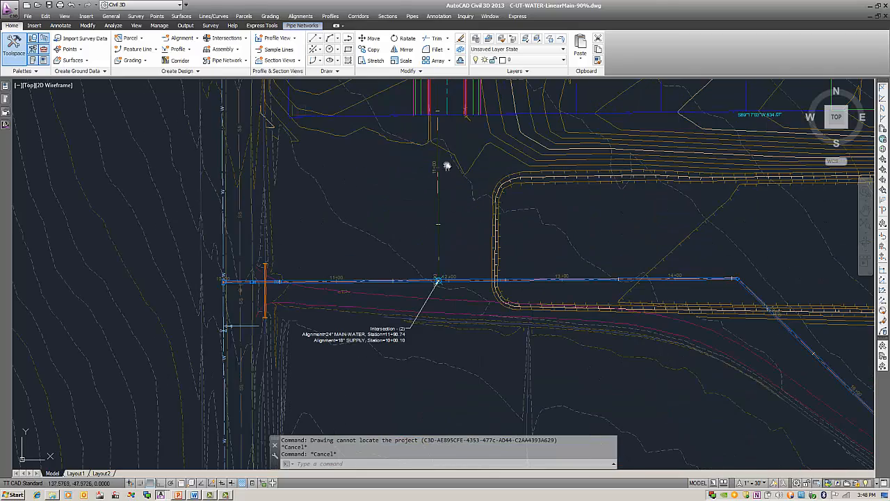
scroll(443, 251, "down", 4)
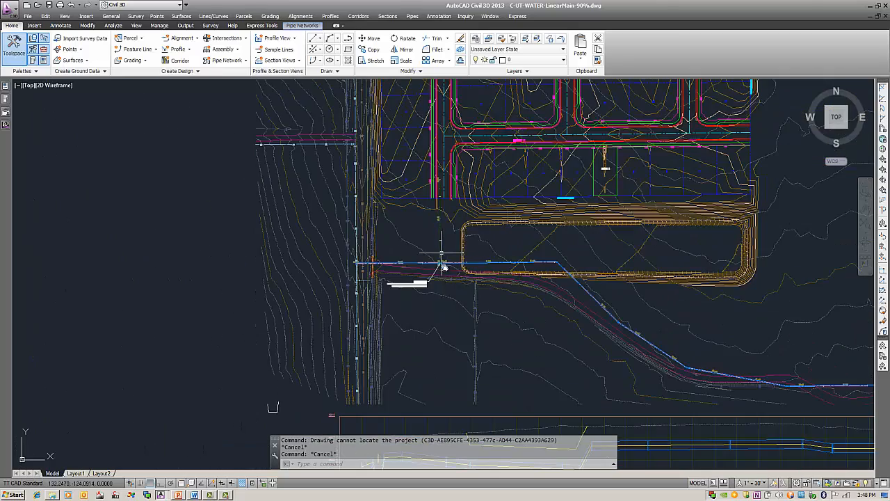
middle_click_drag(449, 331, 472, 177)
middle_click_drag(481, 316, 482, 274)
scroll(452, 327, "up", 2)
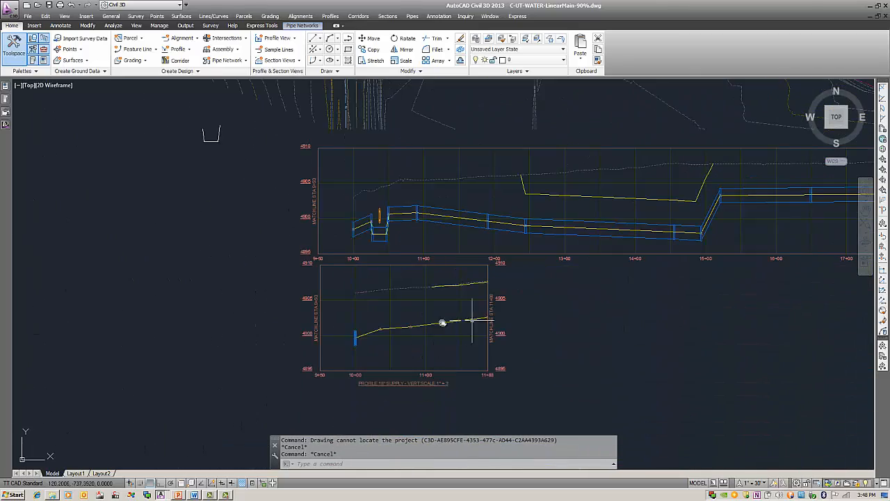
scroll(462, 301, "down", 1)
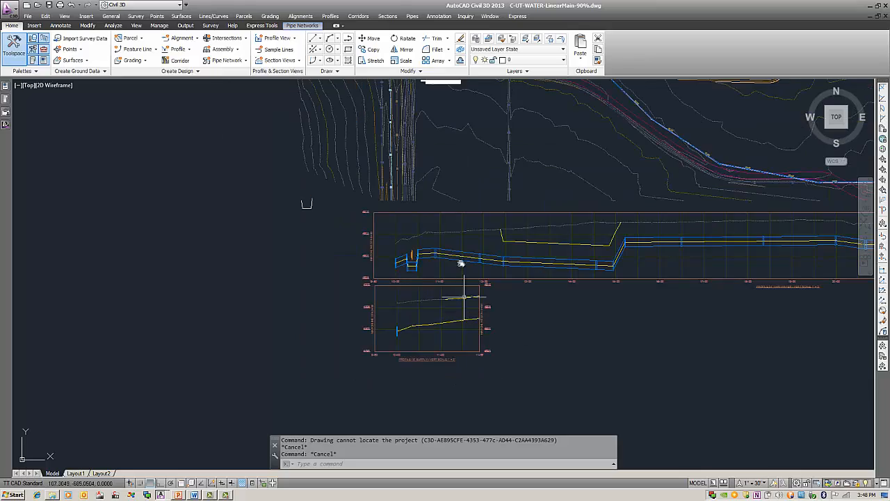
scroll(468, 173, "down", 1)
middle_click_drag(469, 173, 420, 325)
middle_click_drag(416, 191, 424, 251)
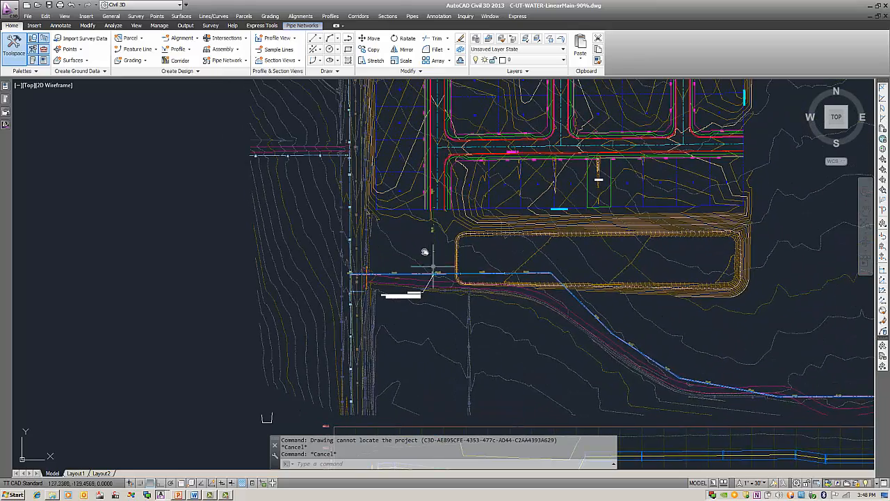
scroll(432, 247, "up", 2)
middle_click_drag(457, 236, 452, 278)
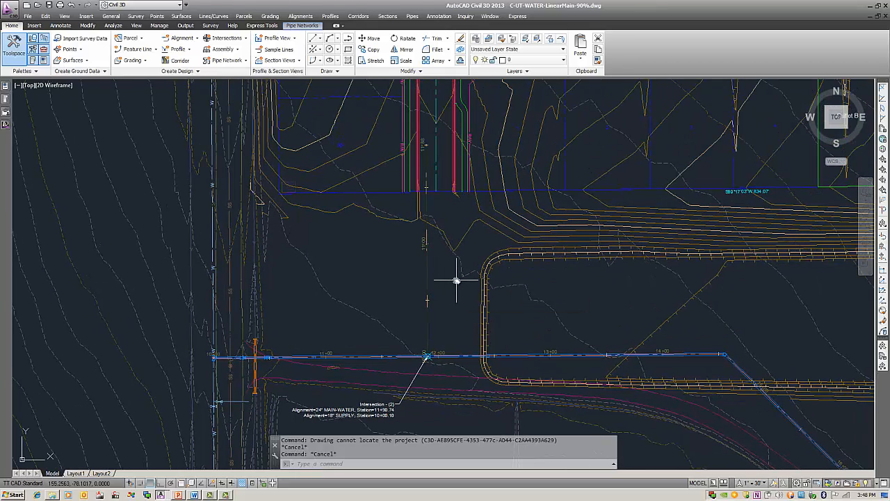
Step: Break the 18" supply feature line just north of the 24" main, snapping the second break point to the next endpoint
left_click(427, 278)
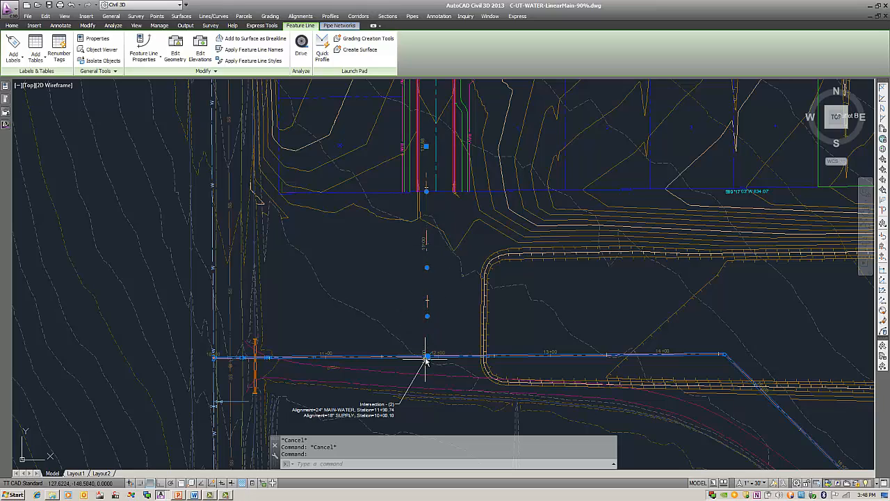
scroll(437, 357, "down", 6)
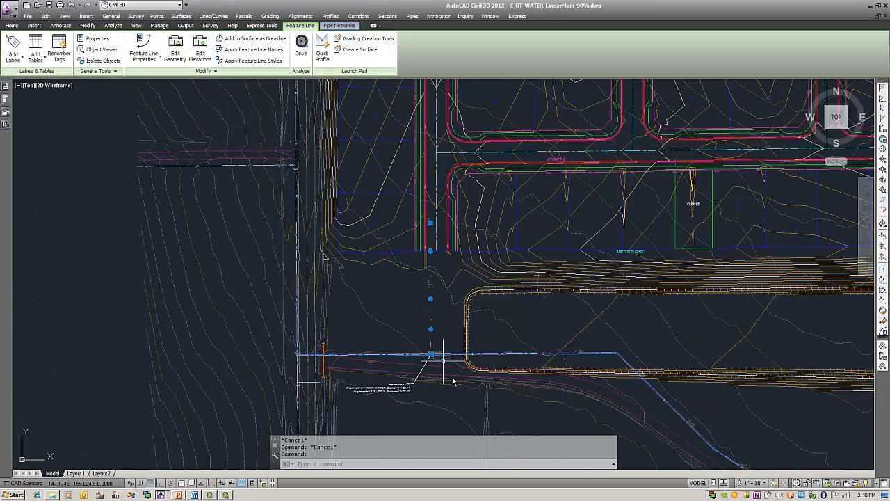
middle_click_drag(505, 301, 511, 274)
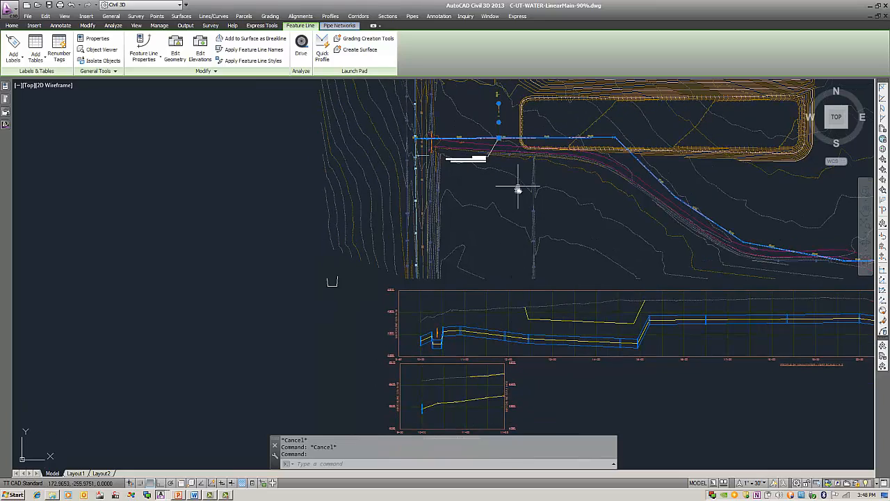
scroll(504, 230, "up", 3)
scroll(498, 222, "up", 2)
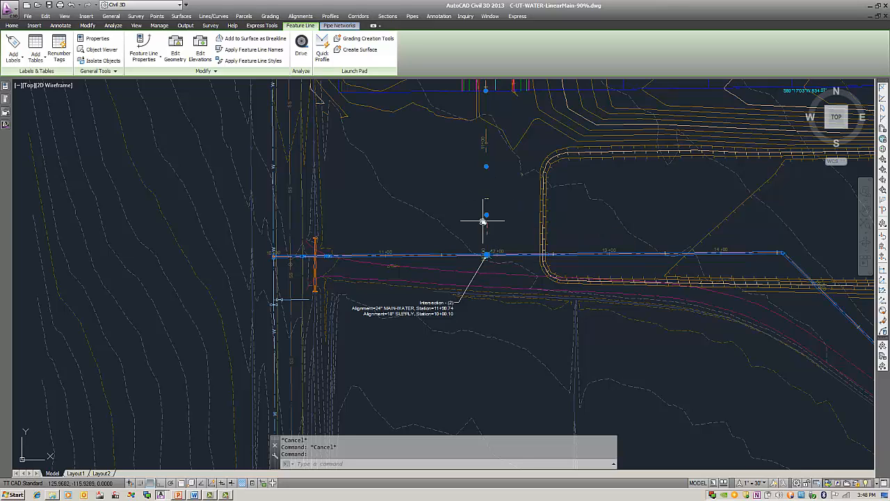
left_click(176, 43)
left_click(200, 48)
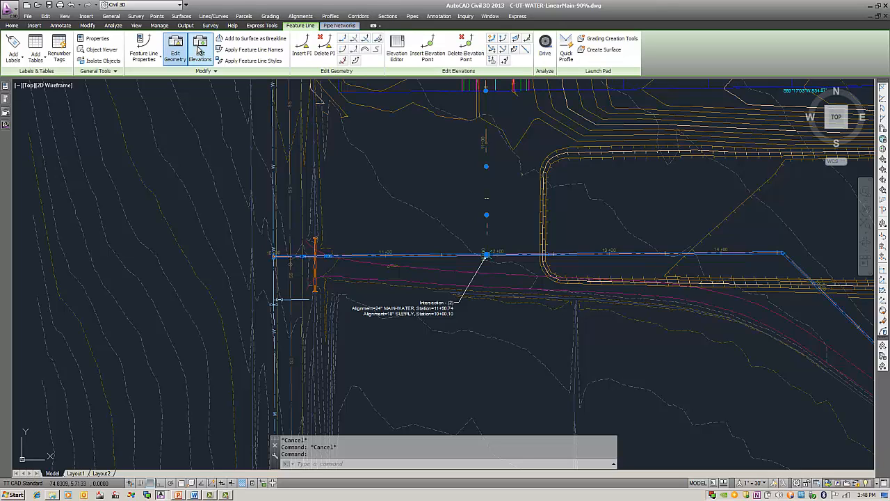
left_click(356, 58)
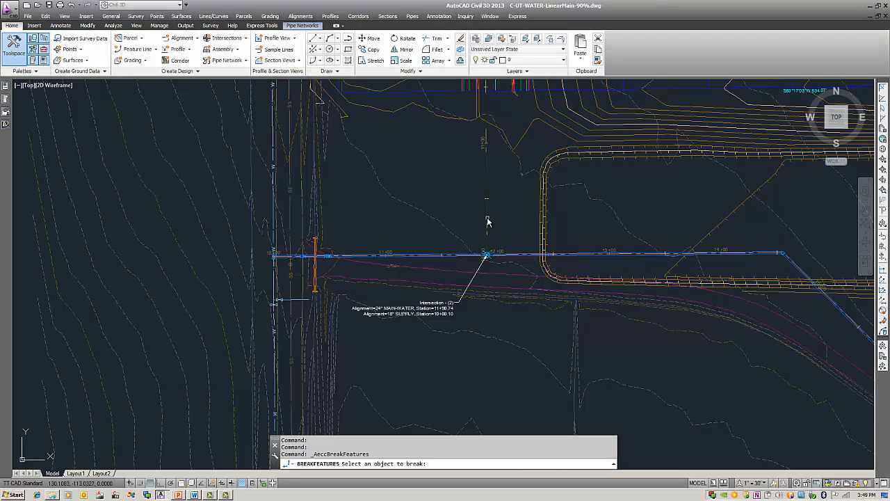
left_click(487, 242)
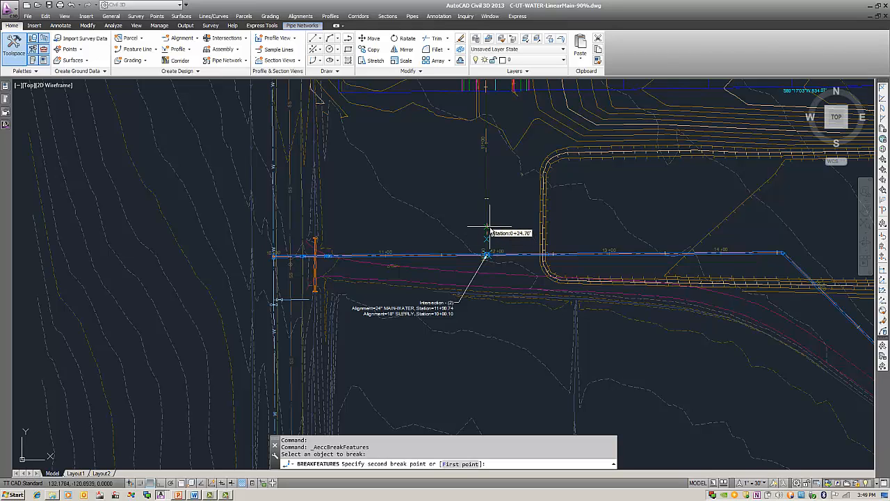
right_click(494, 227, "shift")
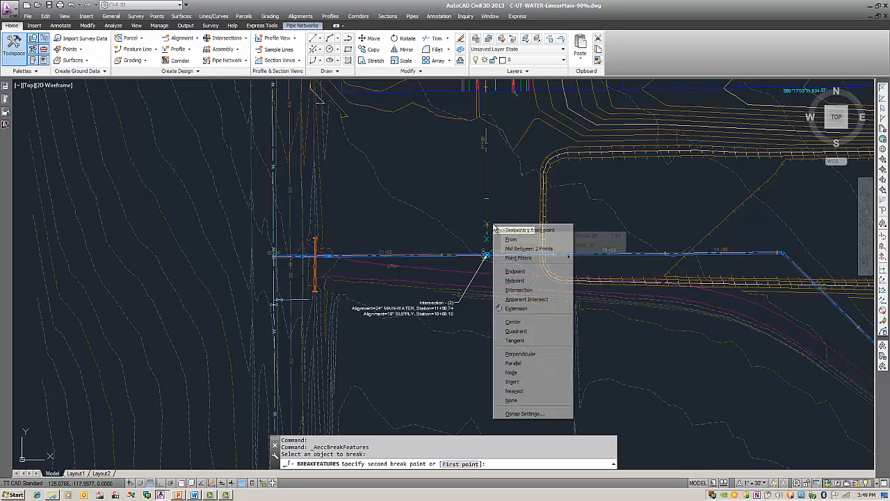
left_click(518, 272)
left_click(489, 221)
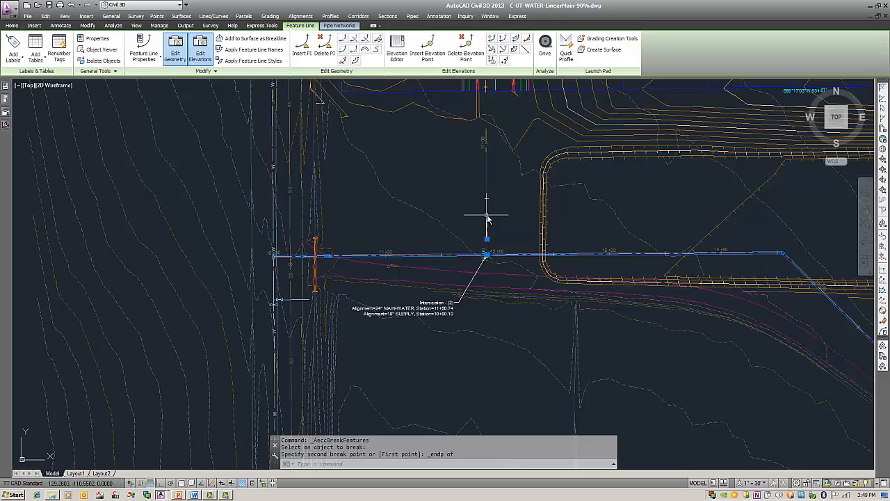
Step: Erase the short leftover piece of the supply feature line at the 24" main intersection
scroll(506, 238, "up", 4)
key("Escape")
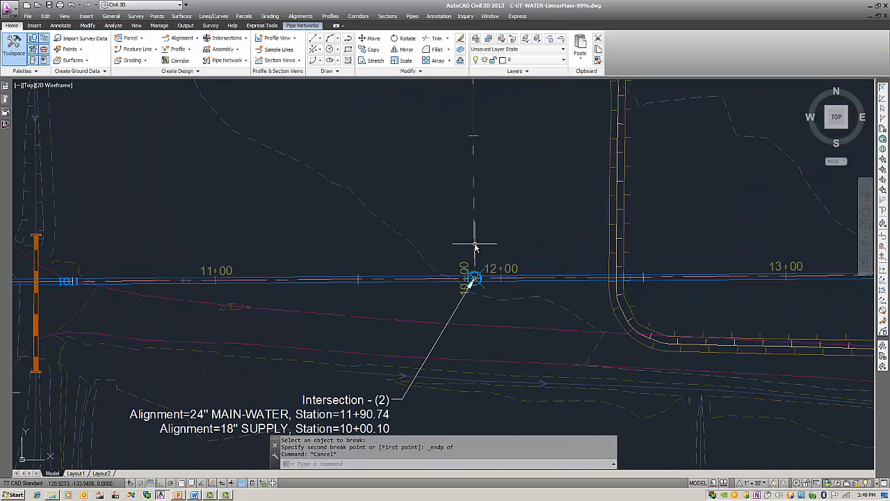
left_click(474, 245)
type("e")
key("Return")
scroll(500, 219, "down", 5)
middle_click_drag(493, 169, 483, 205)
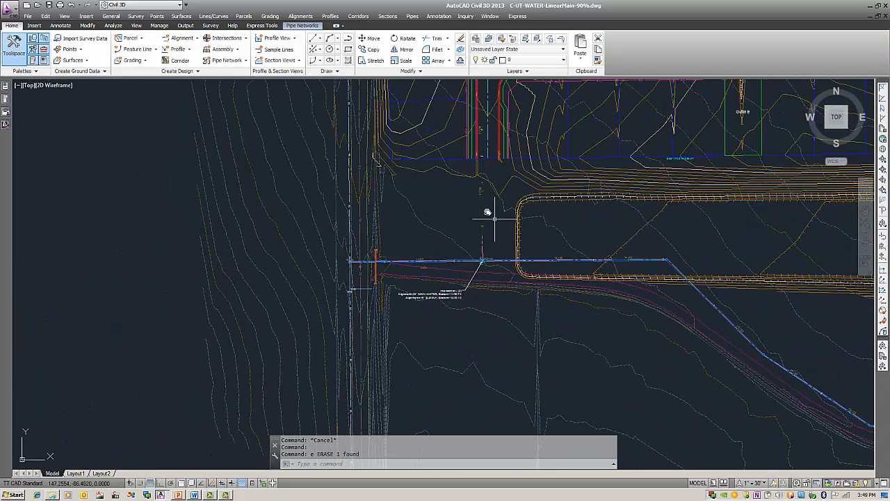
Step: Locate the pipe network parts lists in the settings of the Tt-C3D-Pressure-Pipe-MJ-SSTL-2013 drawing and pick the list to use
left_click(482, 205)
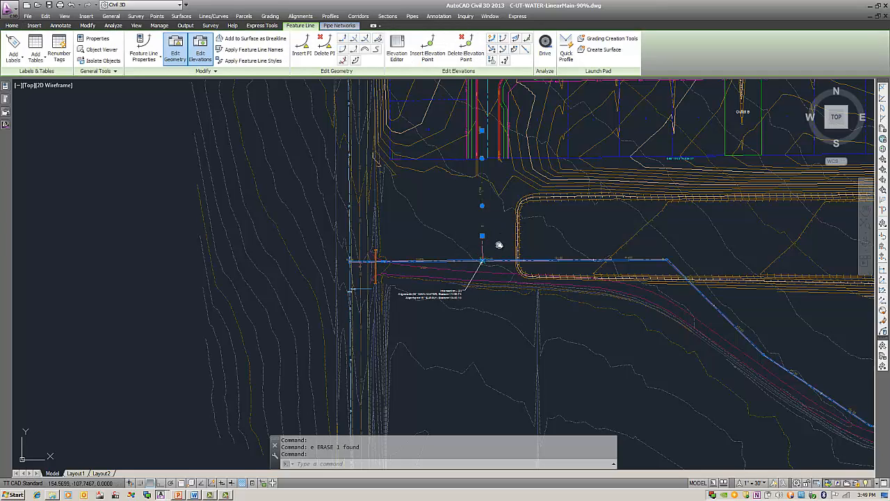
middle_click_drag(500, 235, 494, 269)
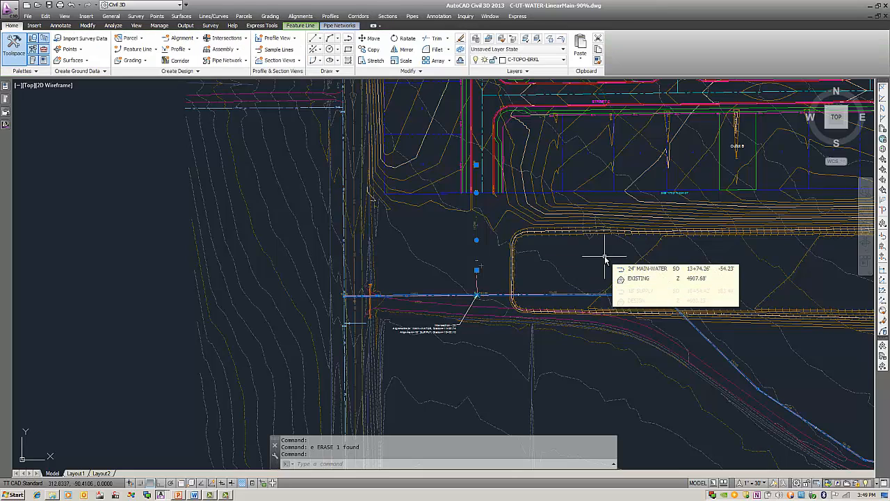
left_click(4, 124)
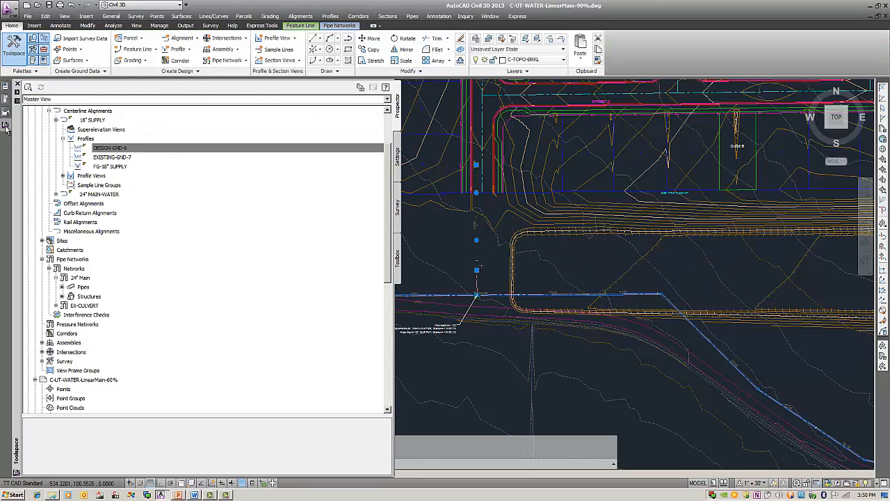
left_click_drag(389, 178, 388, 122)
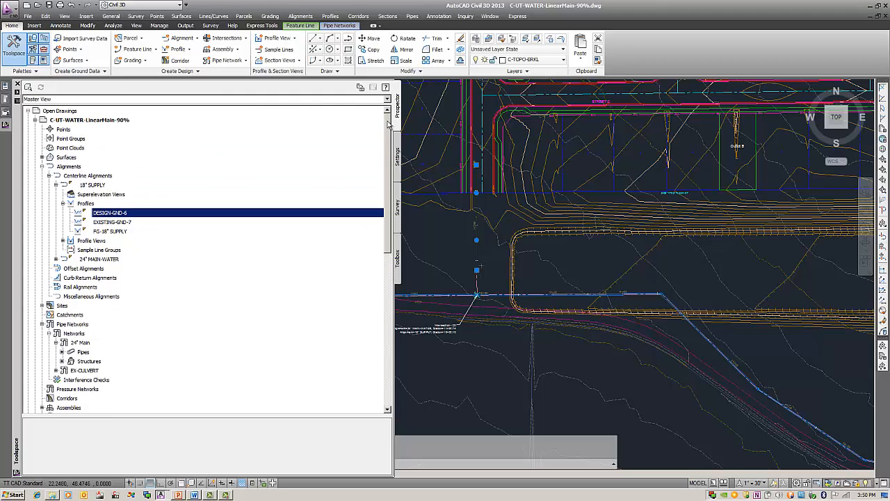
left_click(36, 121)
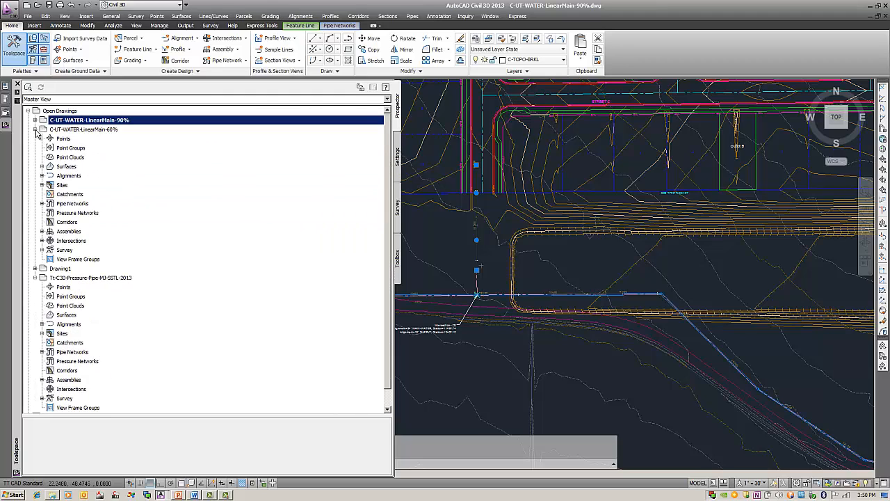
left_click(35, 130)
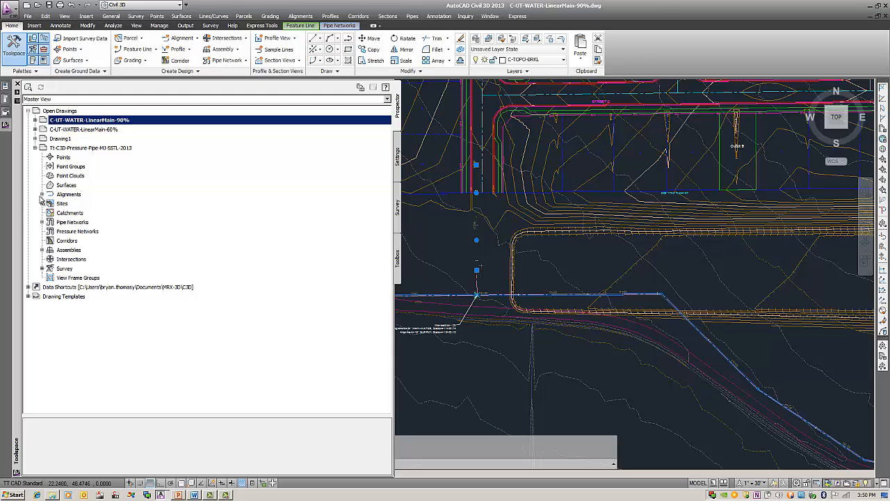
left_click(398, 156)
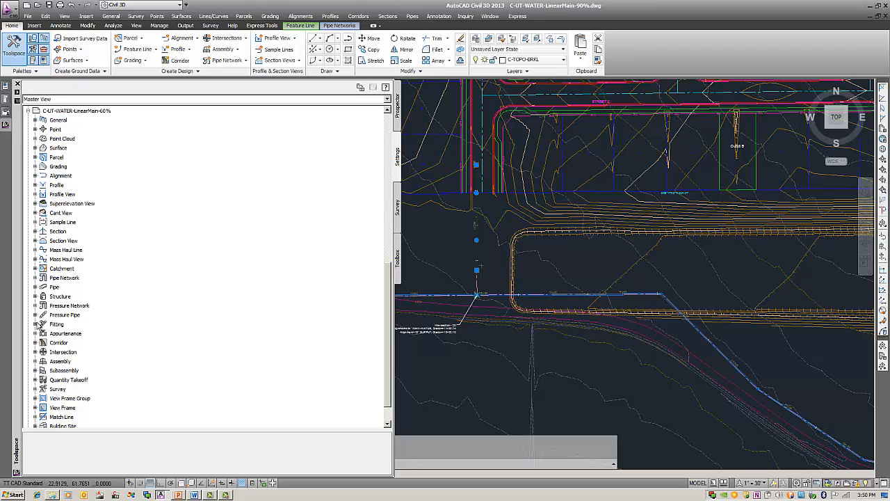
scroll(29, 113, "down", 2)
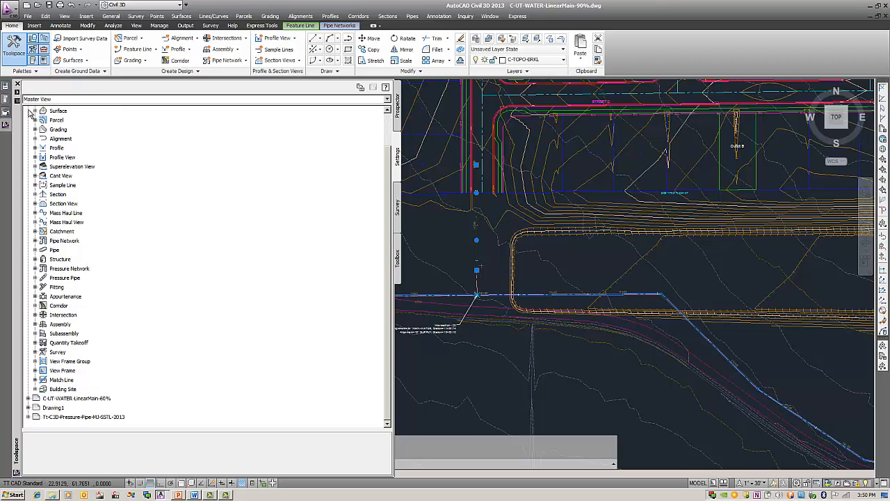
left_click(27, 417)
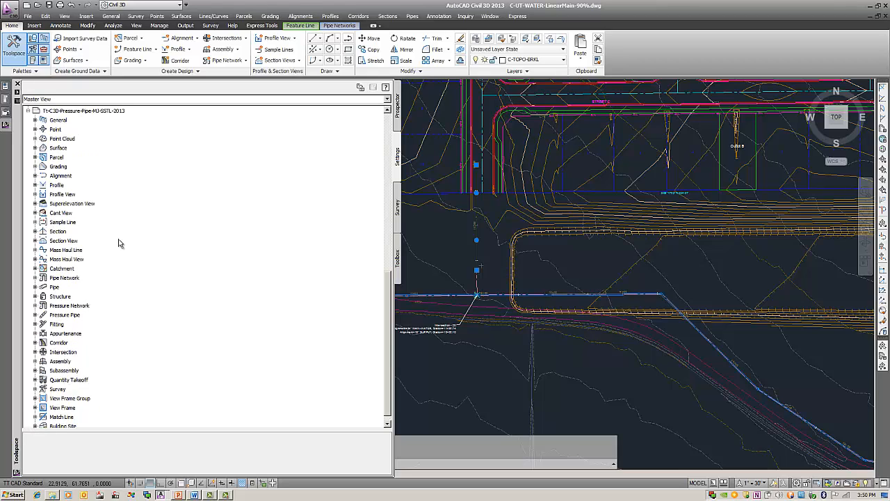
left_click(34, 277)
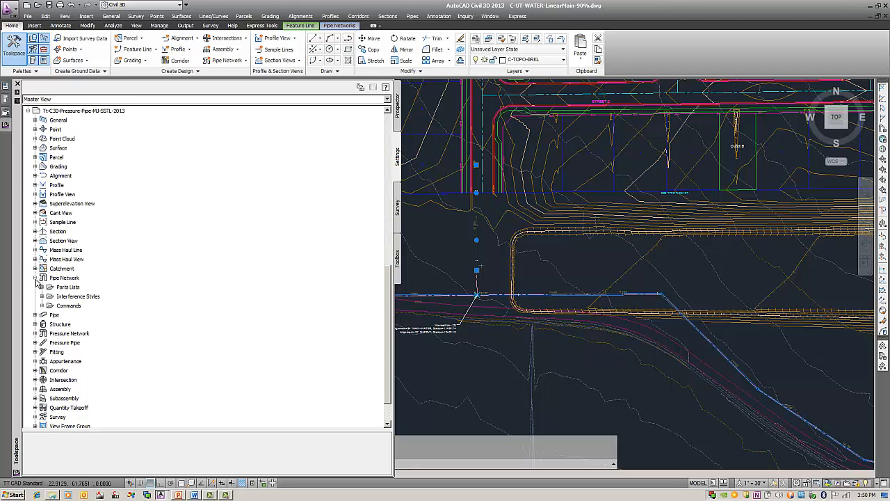
left_click(41, 287)
left_click(96, 308)
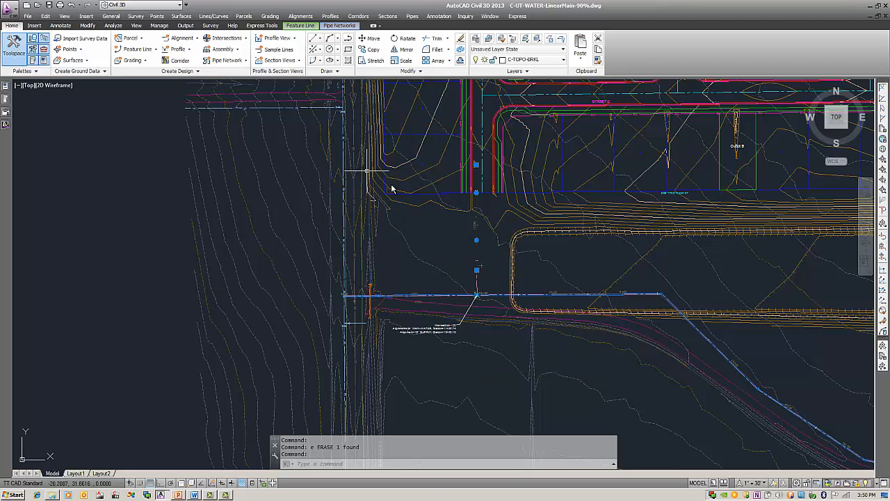
Step: Start a pipe network from the 18" supply feature line, accepting the flow direction, named 18" supply with parts list TT-PP-DL-DI-MJ-18"
middle_click_drag(434, 212, 429, 227)
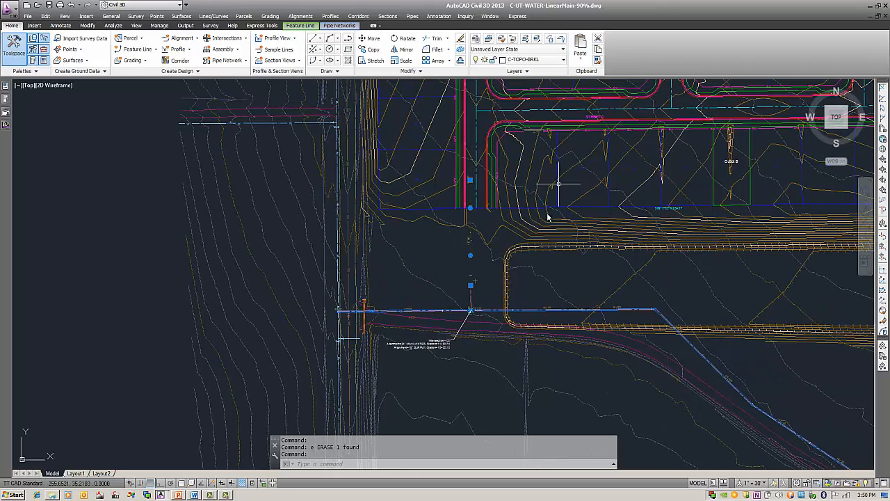
middle_click_drag(505, 235, 513, 263)
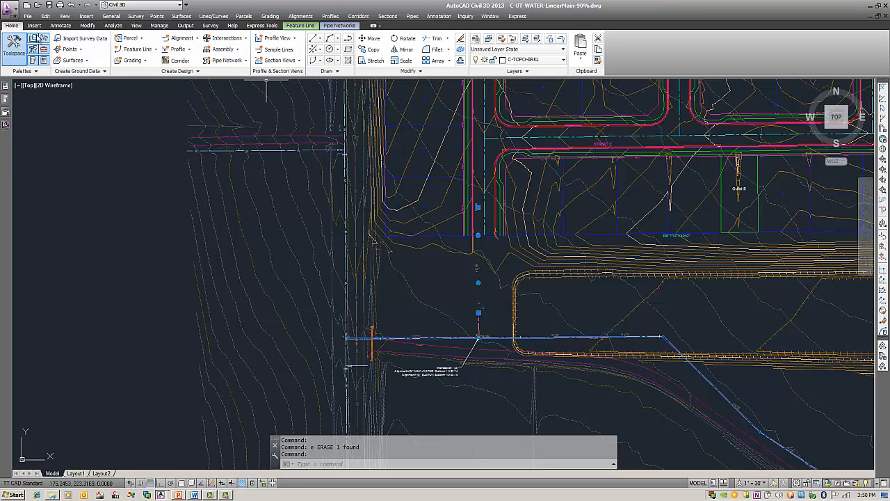
left_click(228, 61)
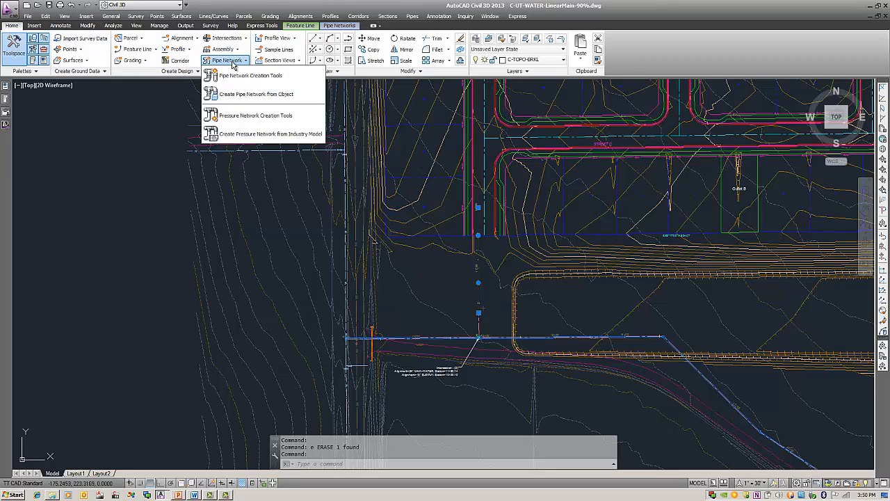
left_click(277, 94)
left_click(478, 276)
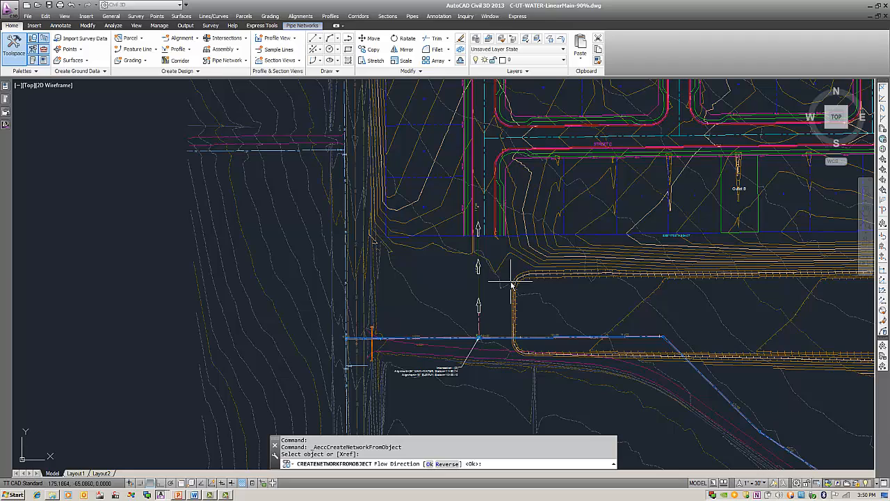
key("Return")
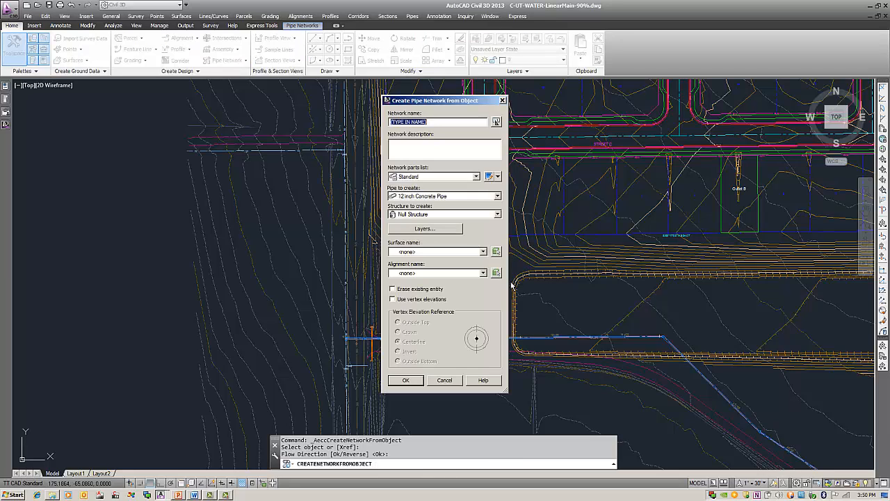
type("18\" supply")
left_click(437, 180)
left_click(441, 191)
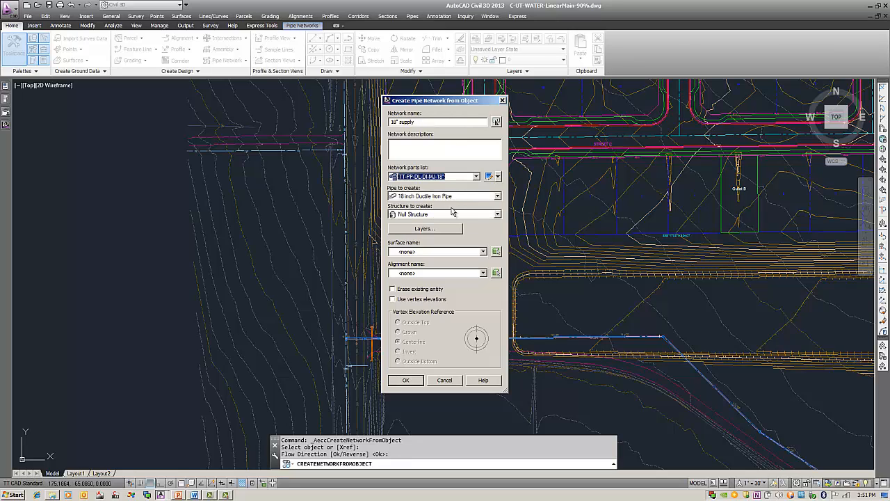
Step: Set the structure to 18"-DEF, enable erasing the existing entity and using vertex elevations, and create the supply network
left_click(449, 215)
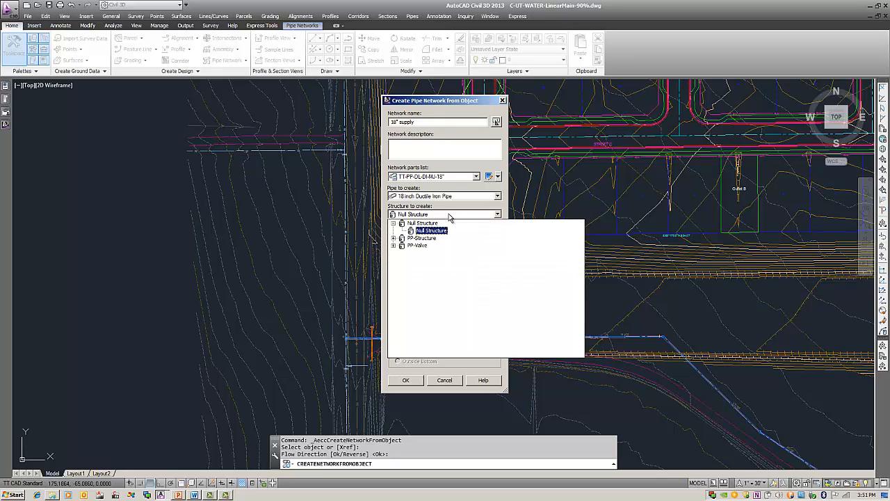
left_click(394, 239)
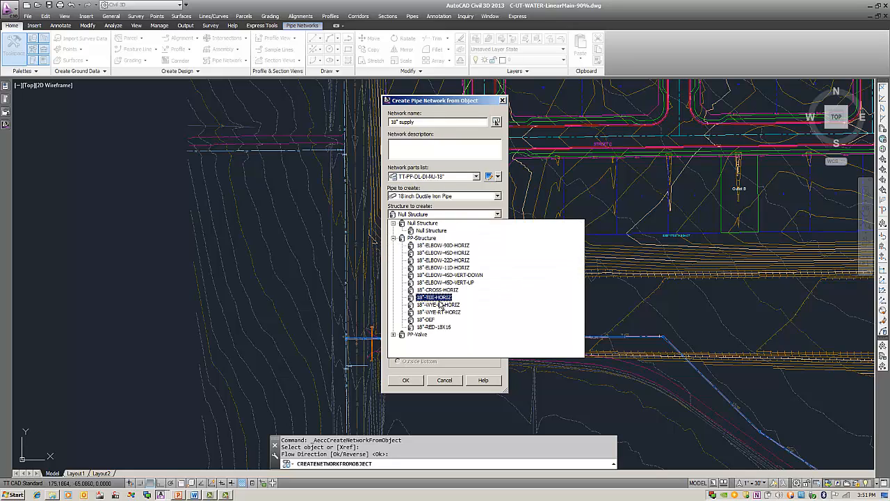
left_click(426, 320)
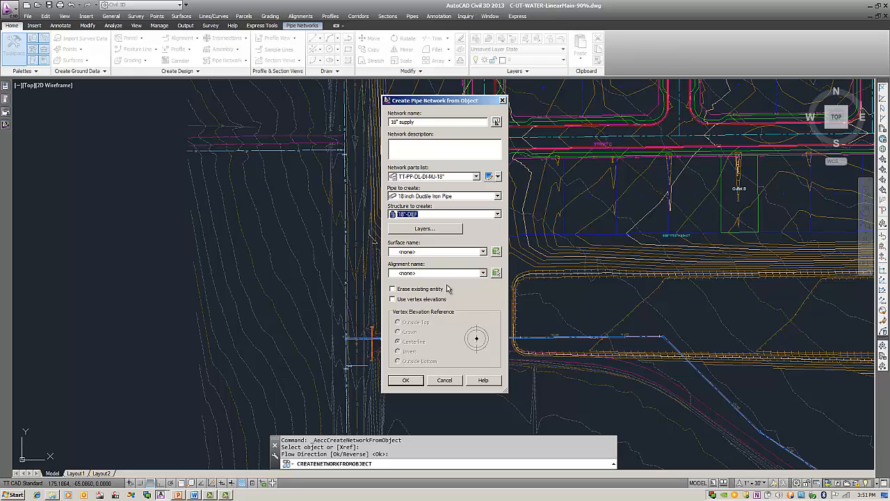
left_click(403, 291)
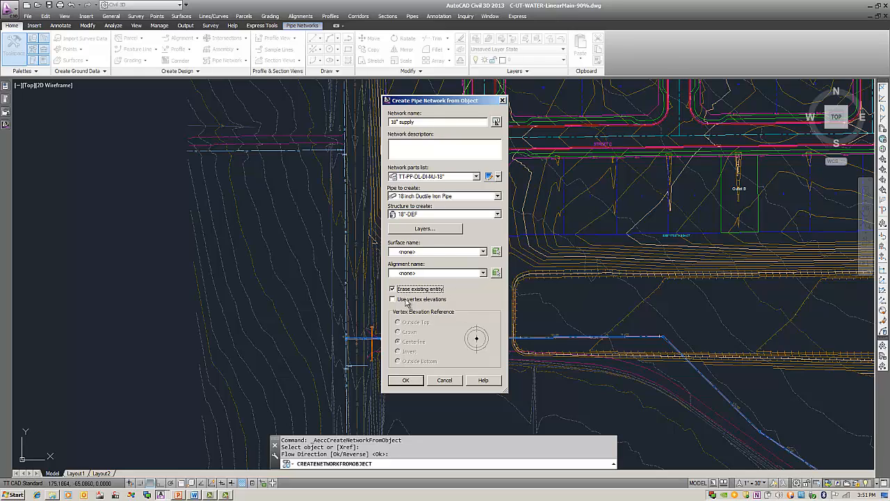
left_click(409, 301)
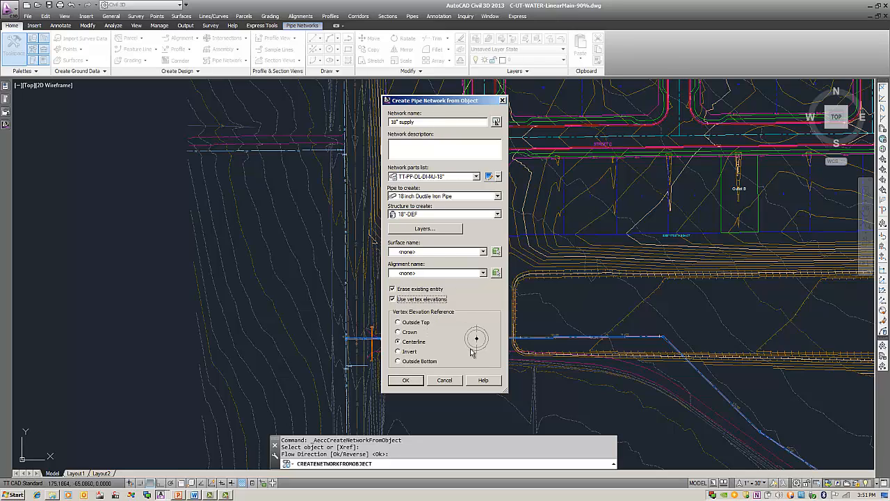
left_click(413, 382)
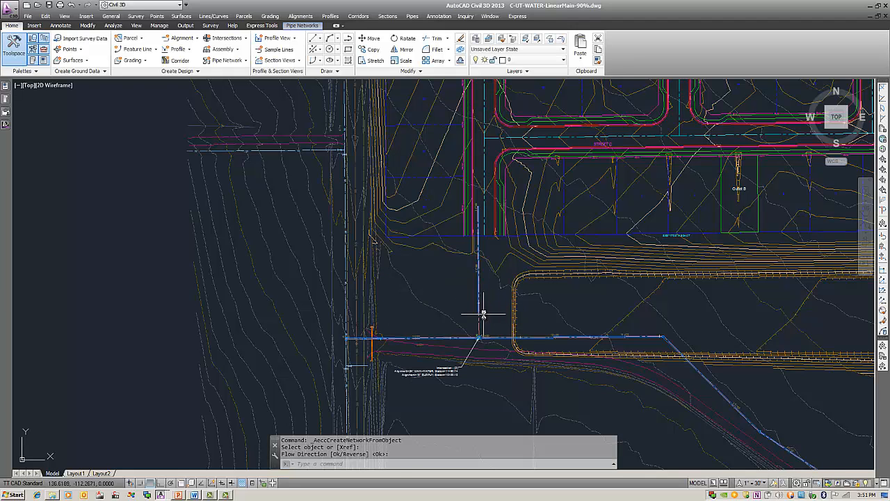
Step: Merge the 18" supply pipe network into the 24" Main network
scroll(483, 312, "up", 4)
scroll(466, 286, "up", 2)
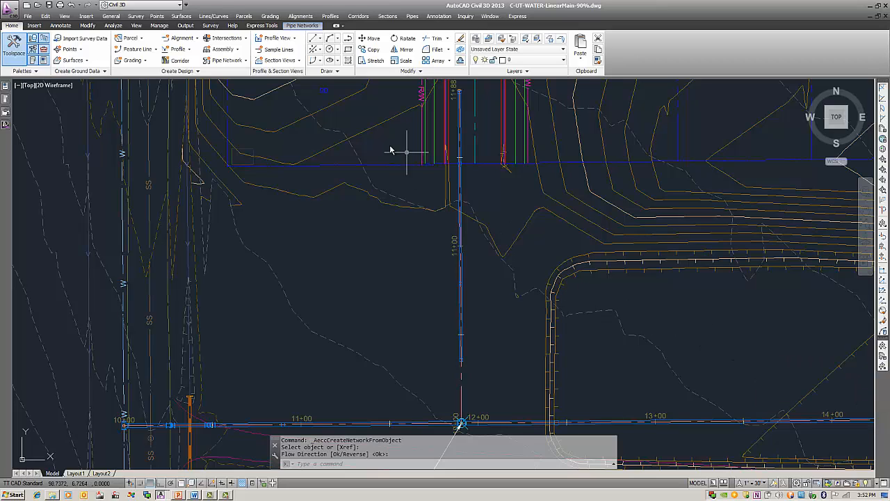
left_click(87, 25)
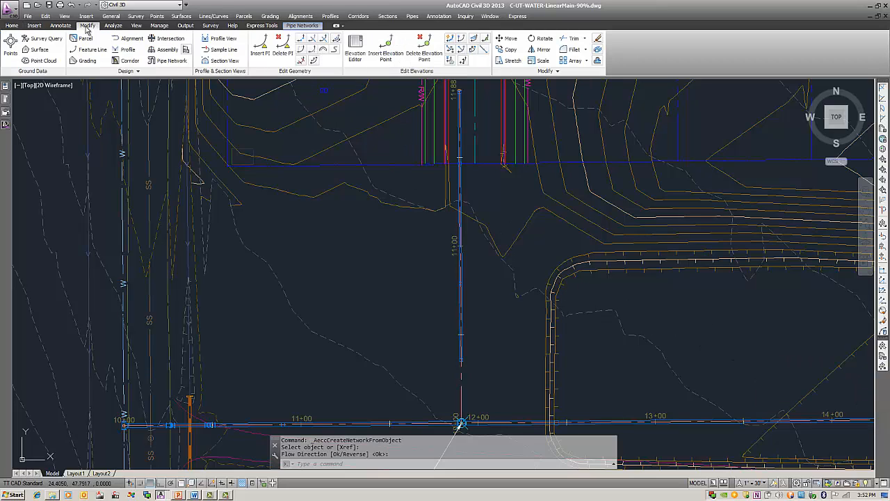
left_click(172, 61)
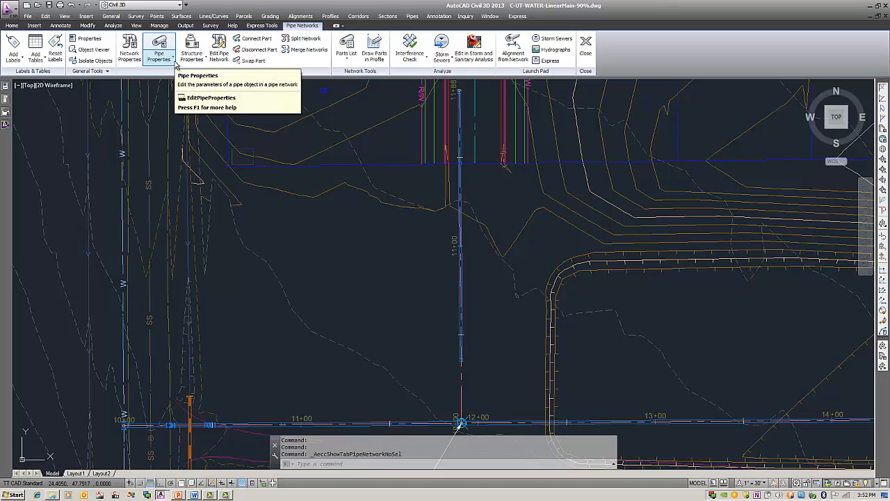
left_click(309, 50)
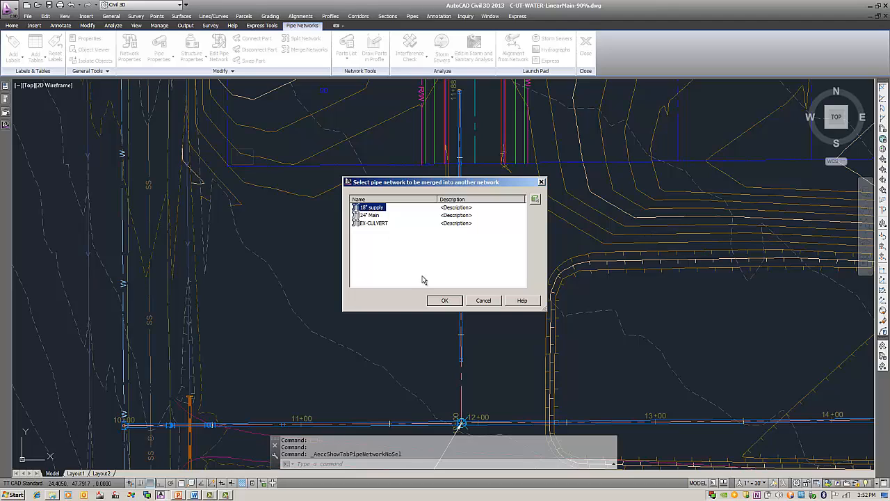
left_click(446, 302)
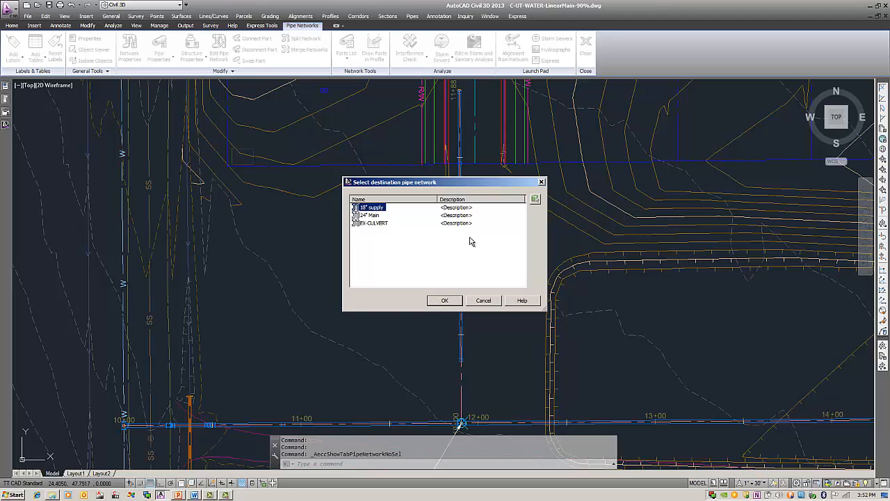
left_click(366, 215)
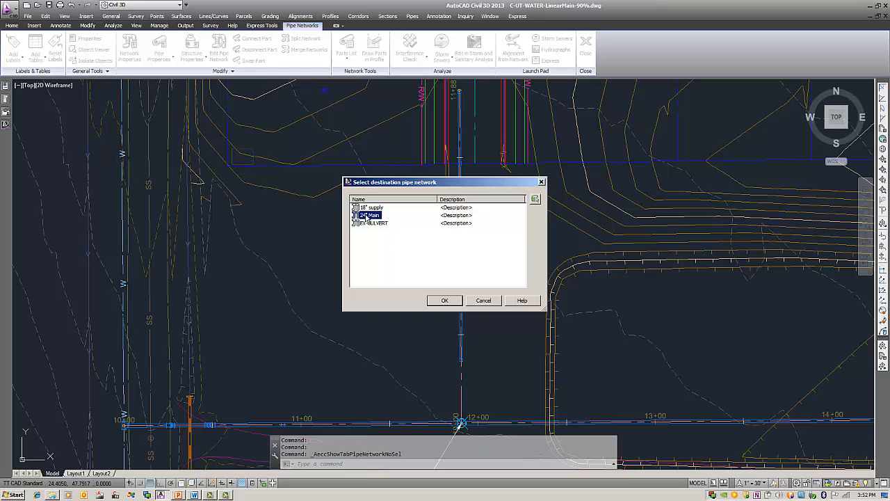
left_click(444, 302)
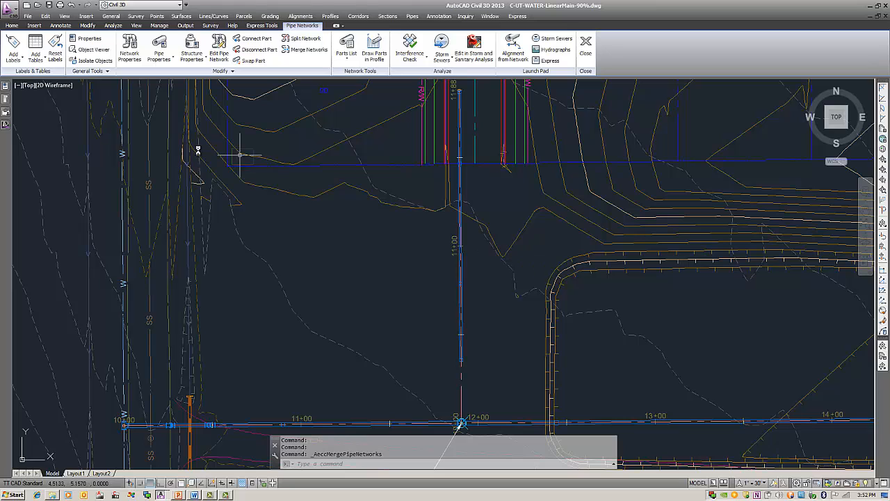
Step: Open the 24" Main network for layout editing from its 18" supply pipe and switch the parts list to TT-PP-DL-DI-MJ-18"
scroll(449, 278, "up", 3)
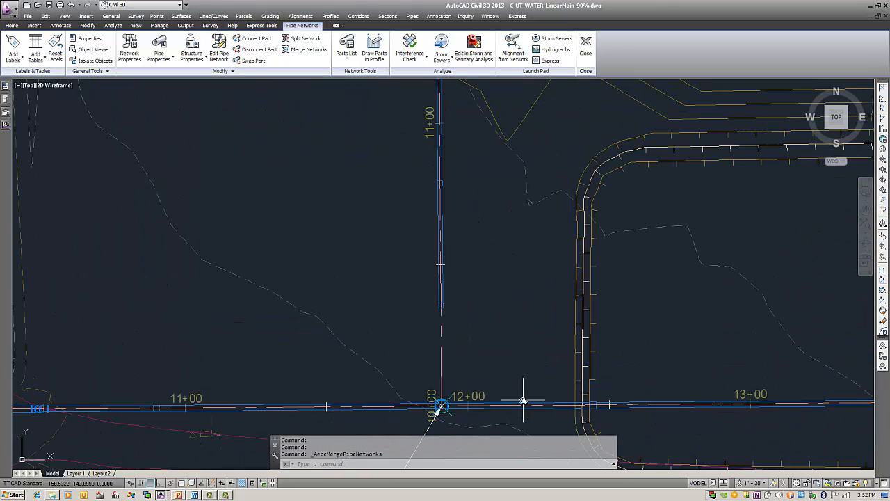
middle_click_drag(528, 392, 549, 360)
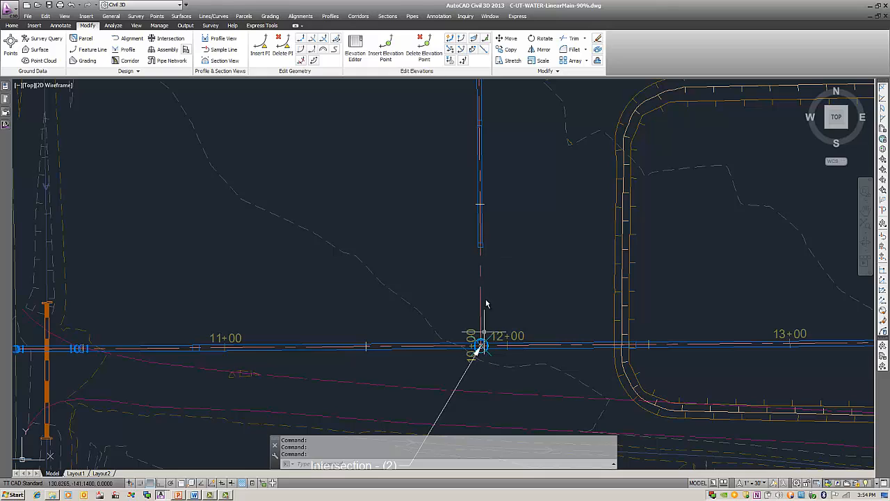
left_click(480, 160)
right_click(509, 144)
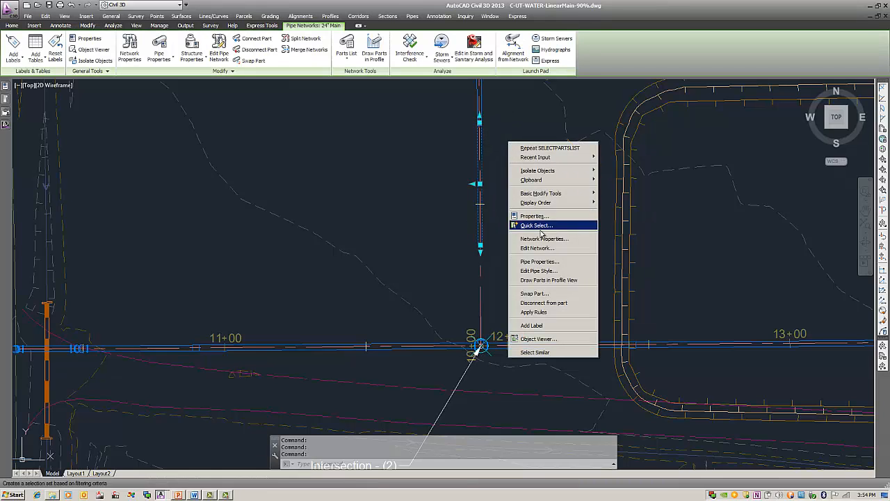
left_click(542, 249)
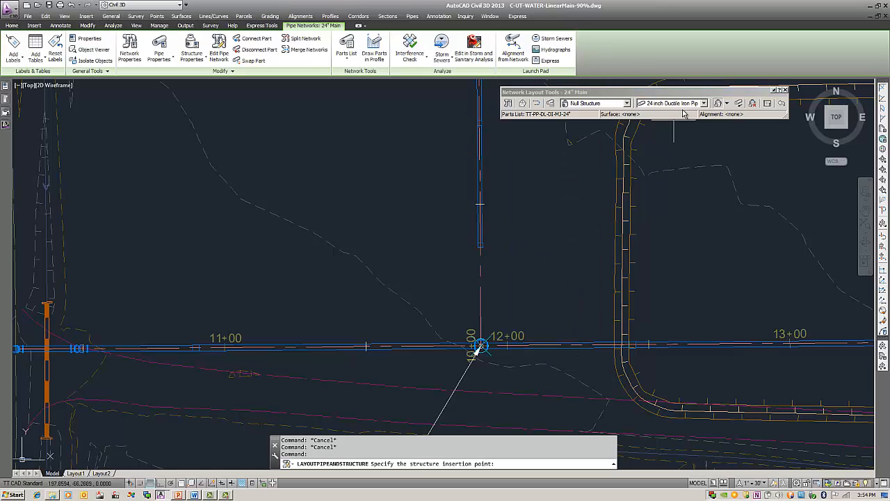
left_click(704, 103)
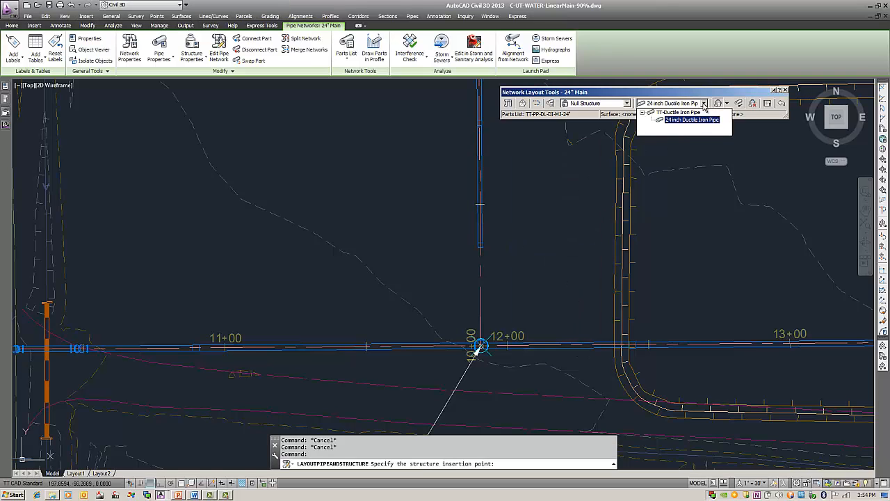
left_click(682, 94)
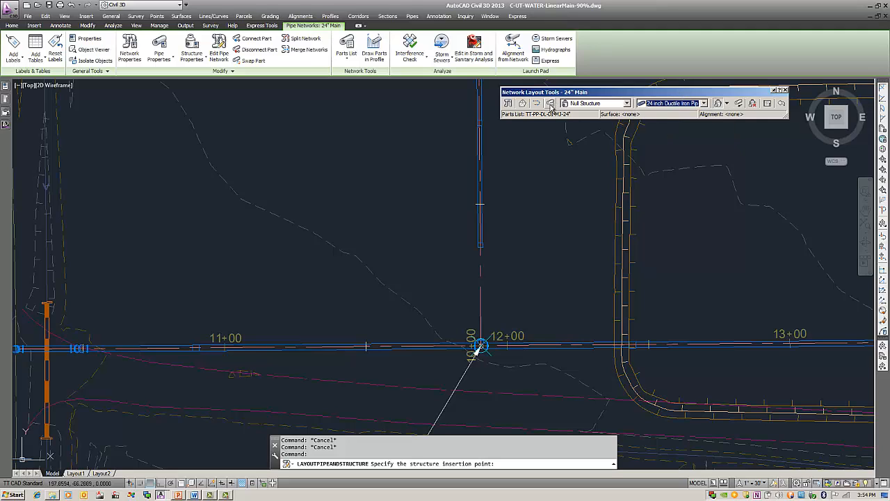
left_click(550, 105)
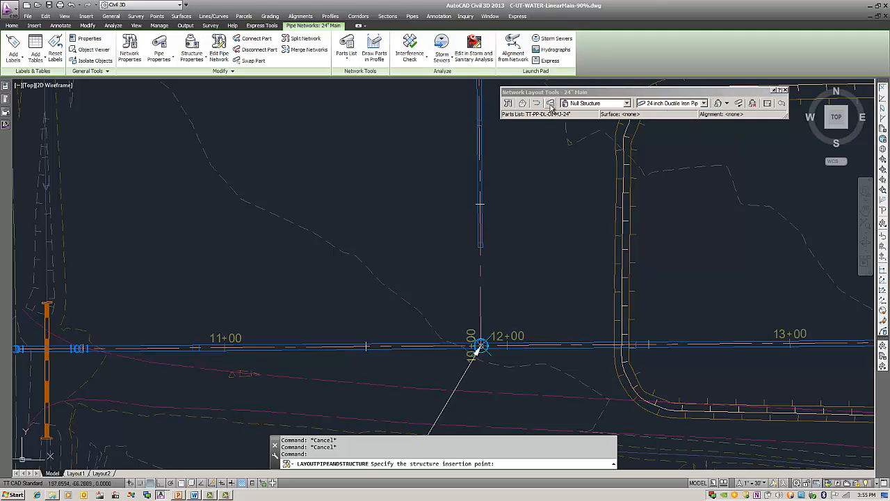
left_click(467, 242)
left_click(421, 249)
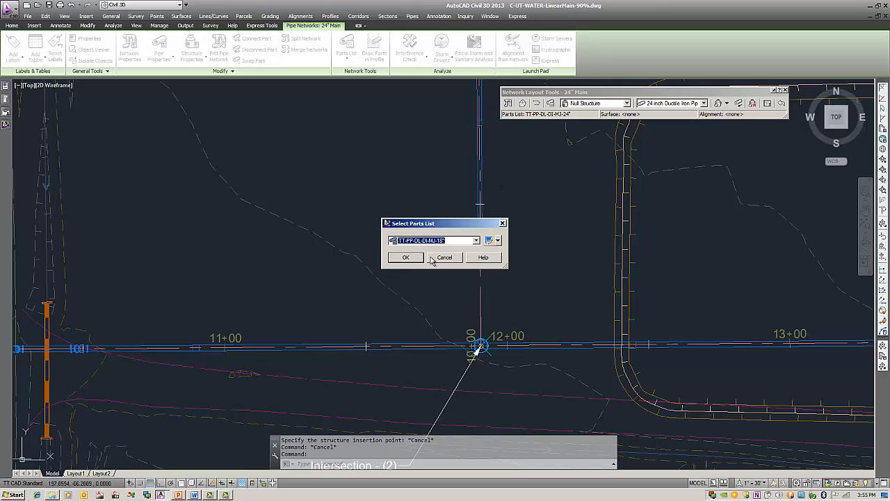
left_click(409, 258)
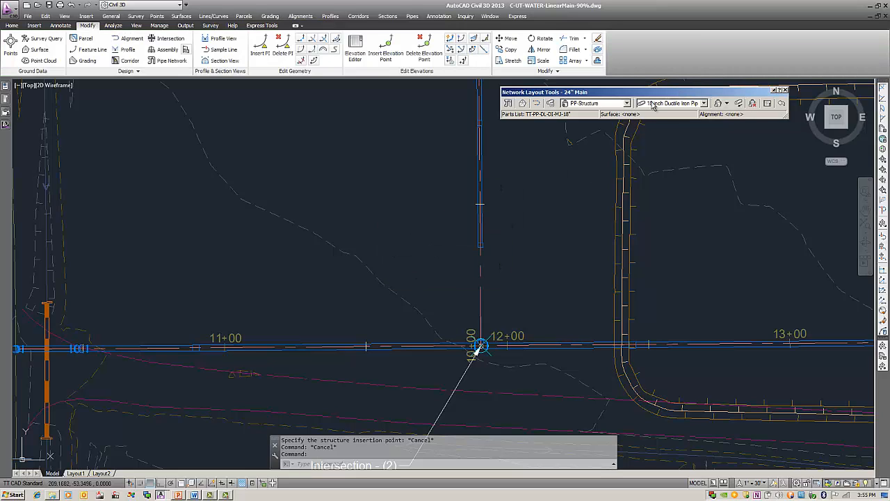
Step: Lay out an 18 inch ductile iron pipe, pipes only, from the supply's end junction structure to the tee on the 24" main
left_click(682, 104)
left_click(682, 103)
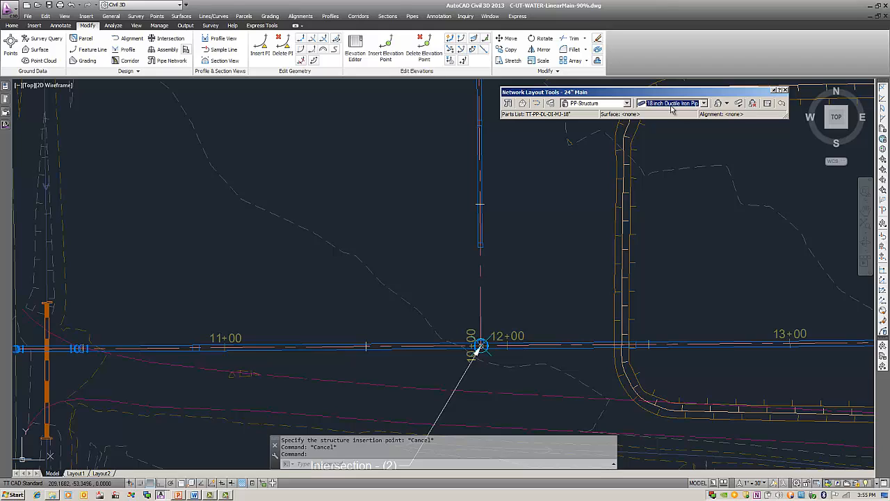
left_click(727, 103)
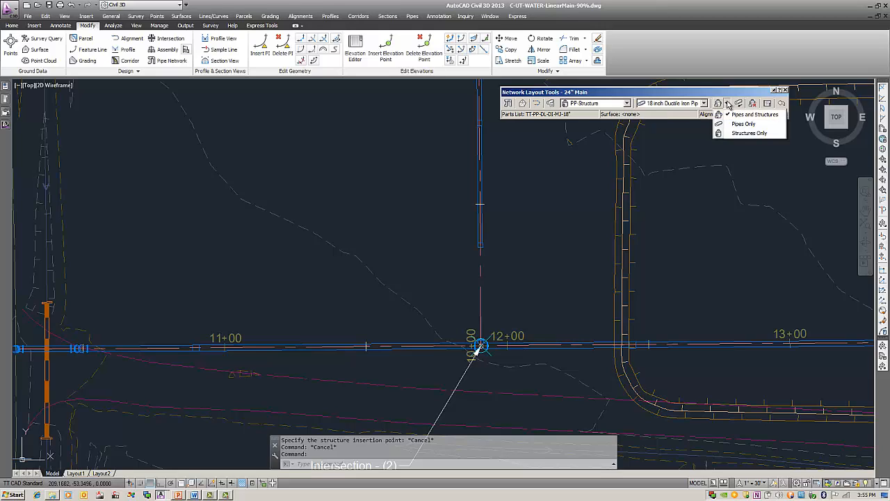
left_click(745, 124)
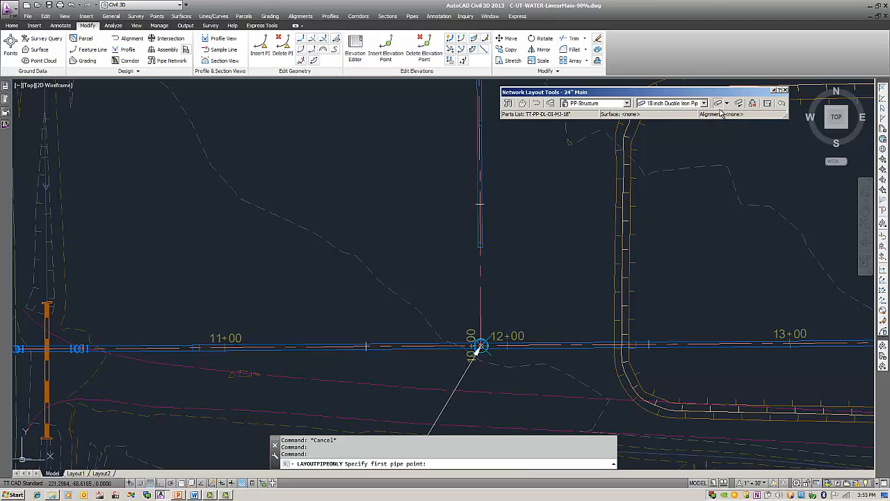
left_click(489, 240)
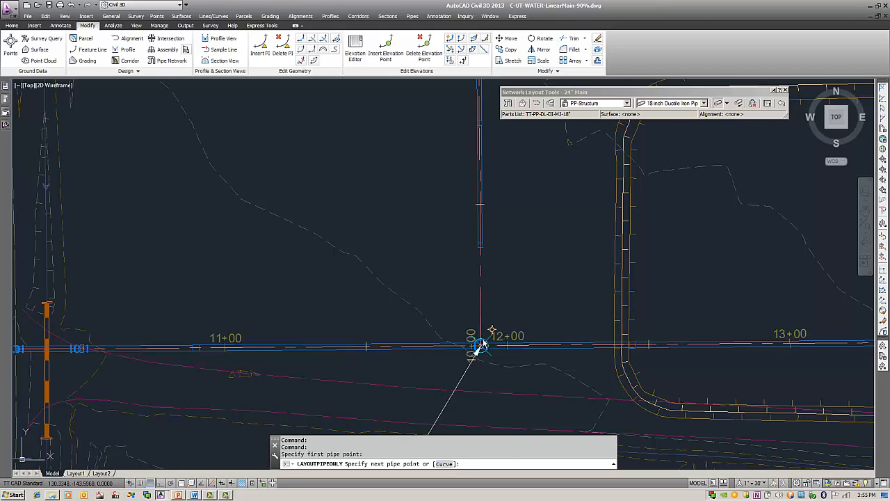
left_click(481, 346)
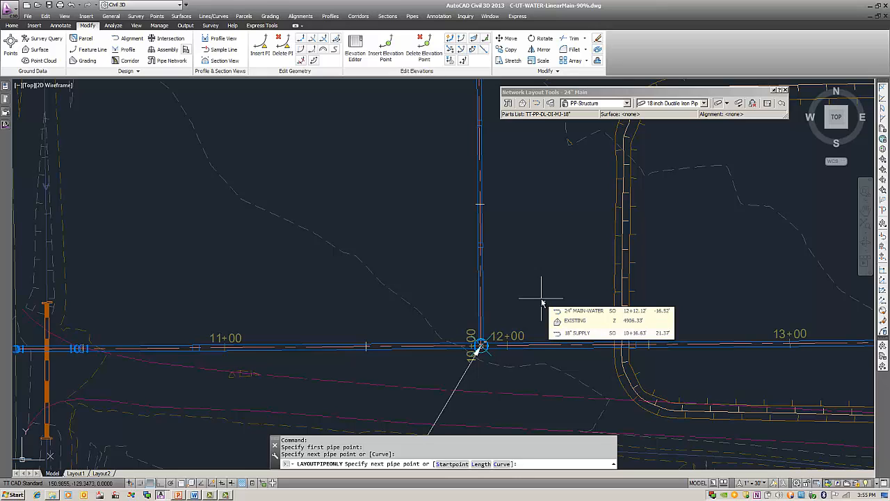
key("Return")
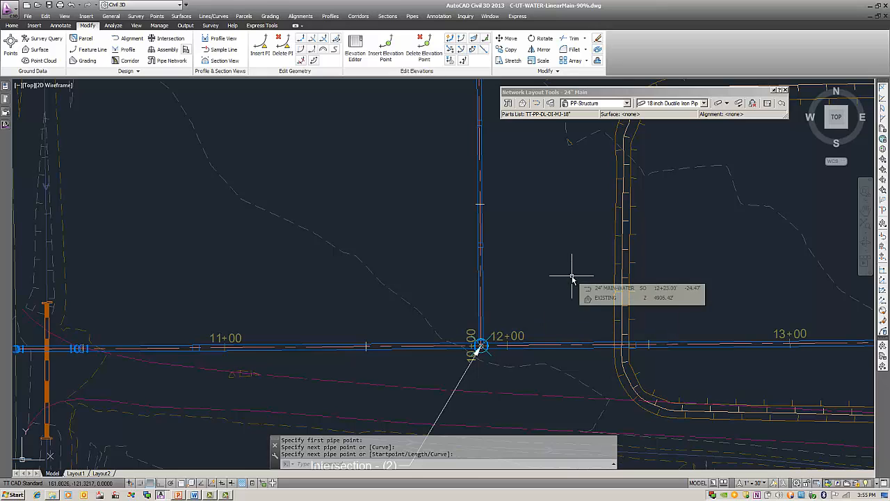